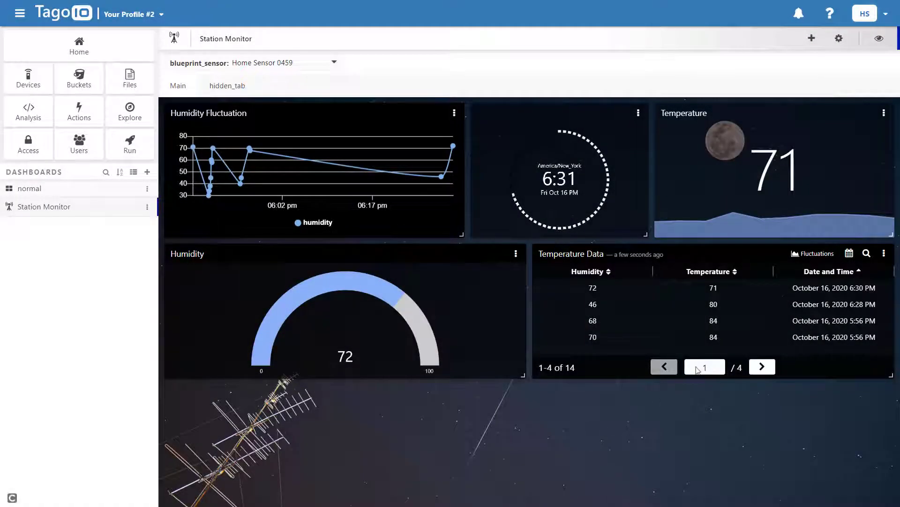
# Try the Temperature Data search and time filter, then pop up the Humidity Fluctuation chart
pyautogui.click(866, 254)
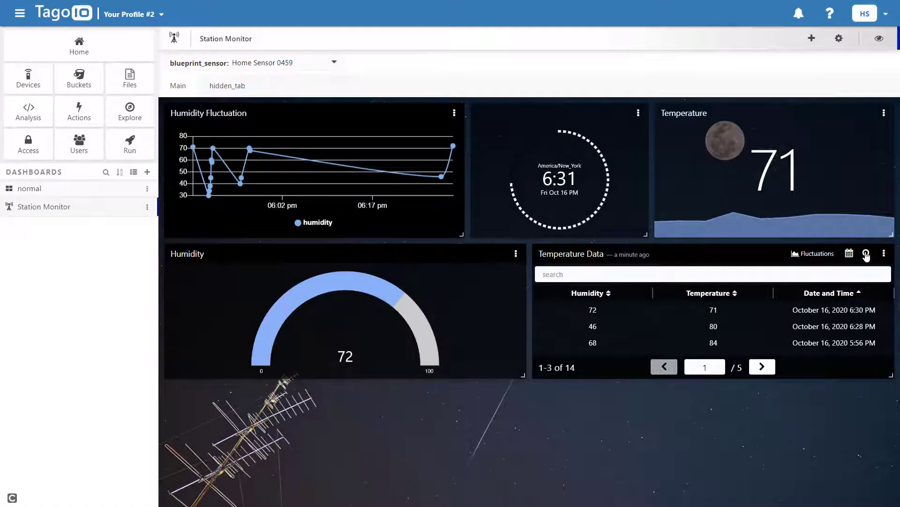
pyautogui.click(849, 254)
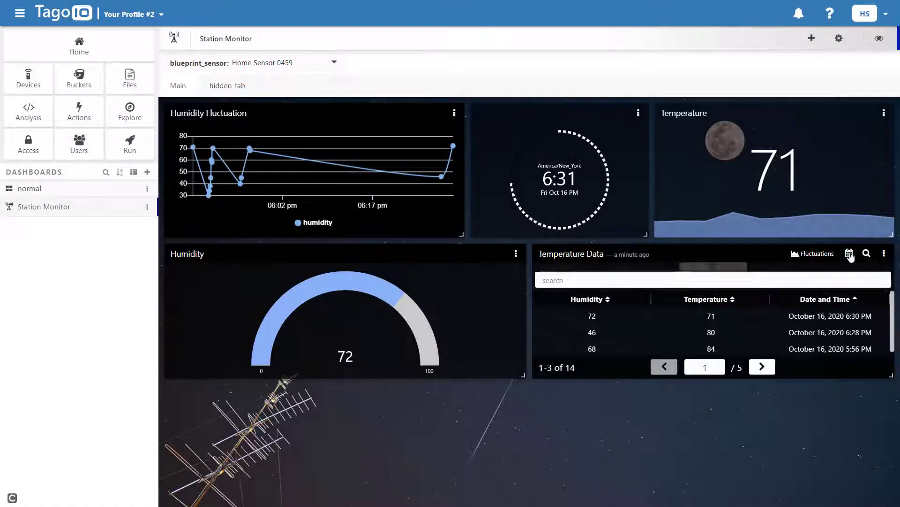
pyautogui.click(822, 254)
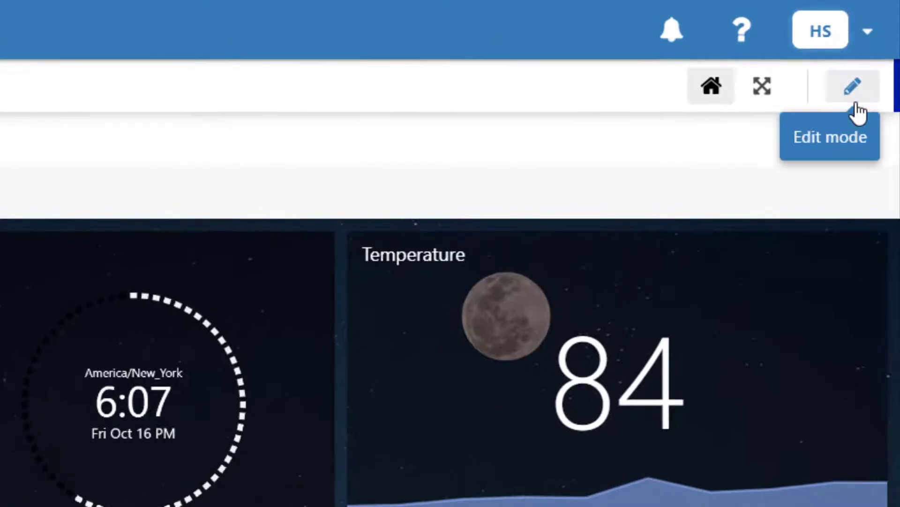
# In edit mode, add a Dynamic Table widget and preview it in phone and desktop layouts
pyautogui.click(864, 66)
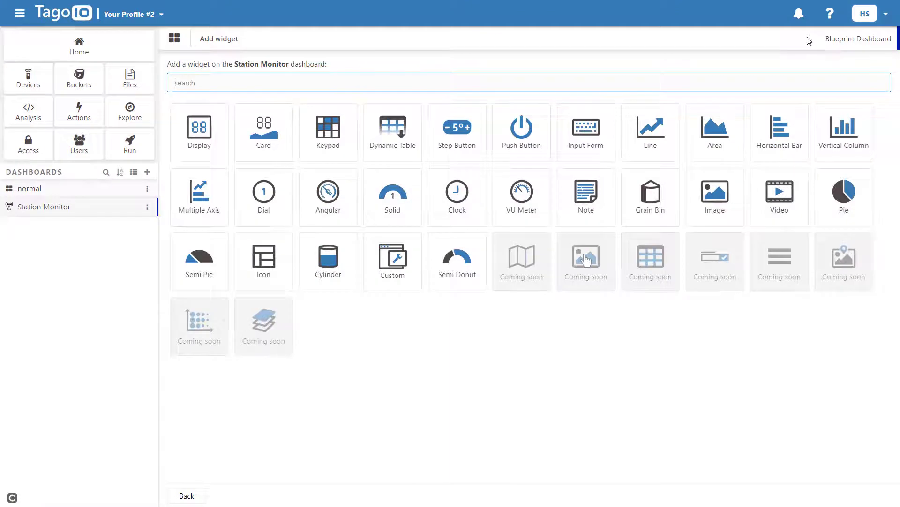
pyautogui.click(391, 136)
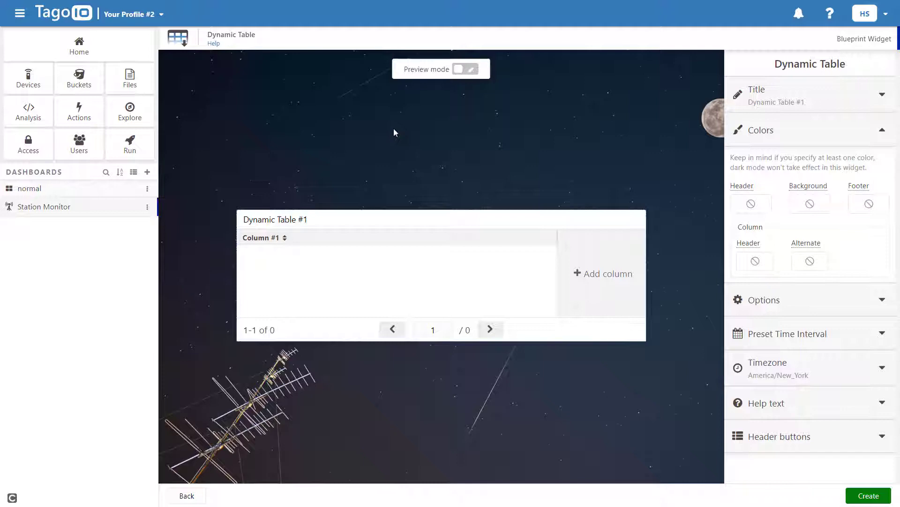
pyautogui.click(464, 70)
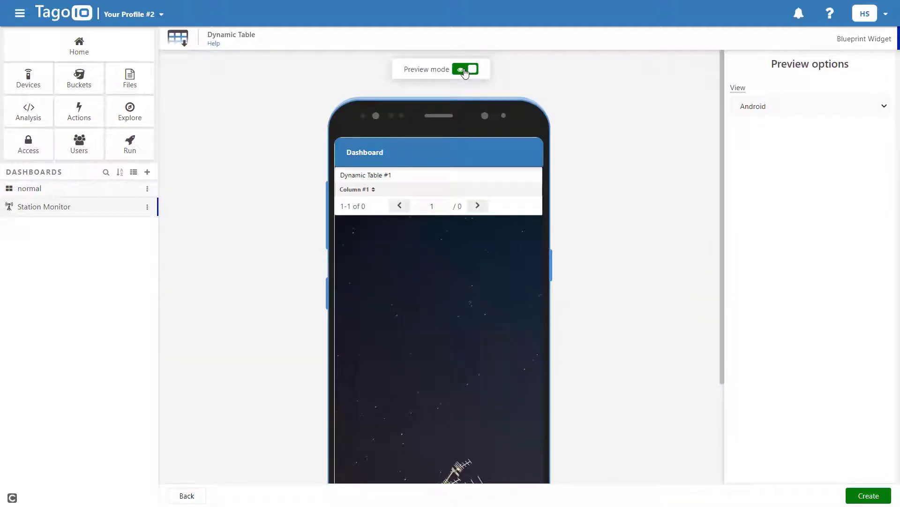
pyautogui.click(779, 115)
pyautogui.click(775, 120)
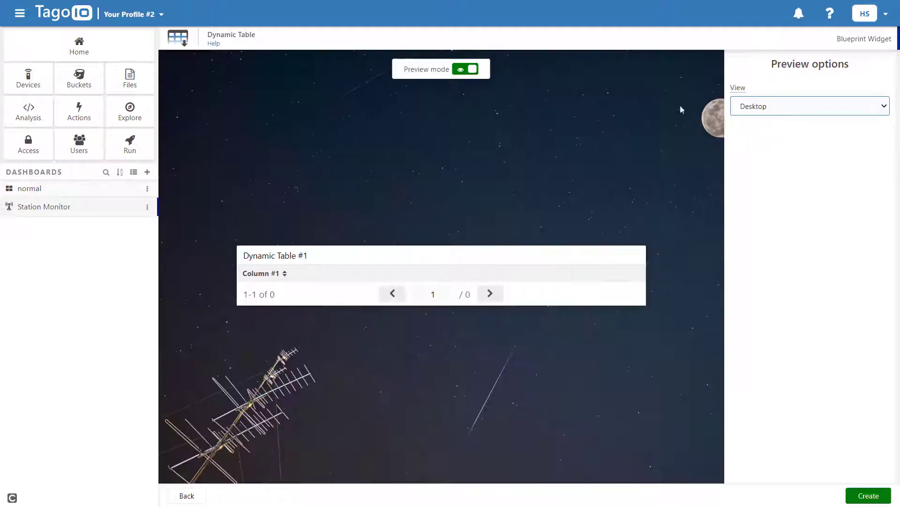
pyautogui.click(471, 71)
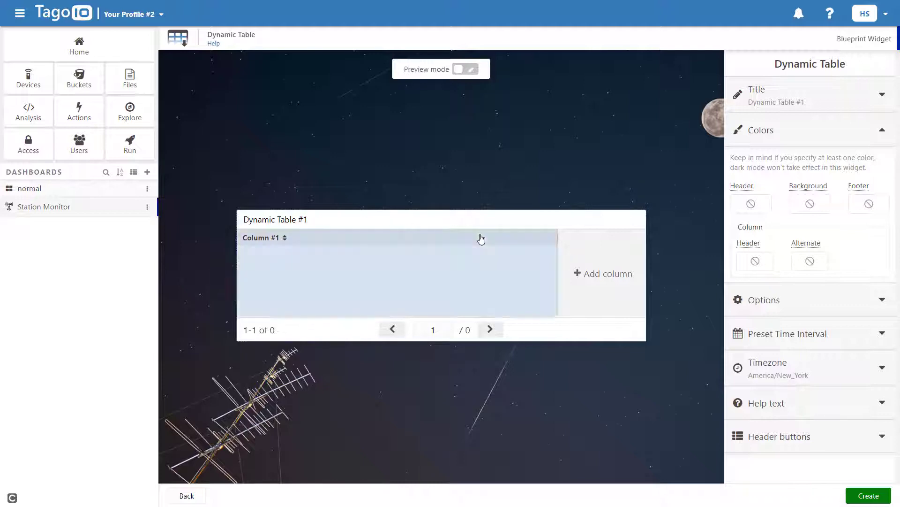
# Replace the table's title with 'Weather Data'
pyautogui.click(796, 92)
pyautogui.moveTo(807, 144); pyautogui.dragTo(733, 142)
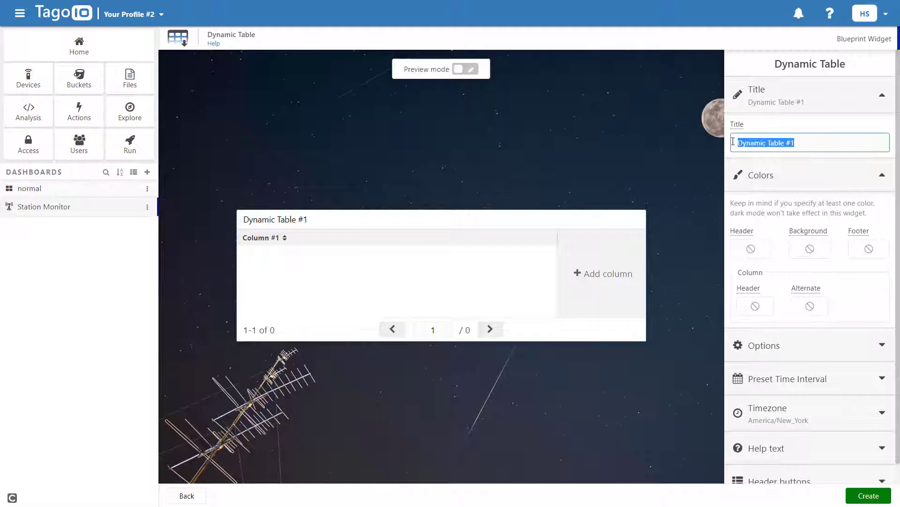
pyautogui.press('BackSpace')
pyautogui.write('We')
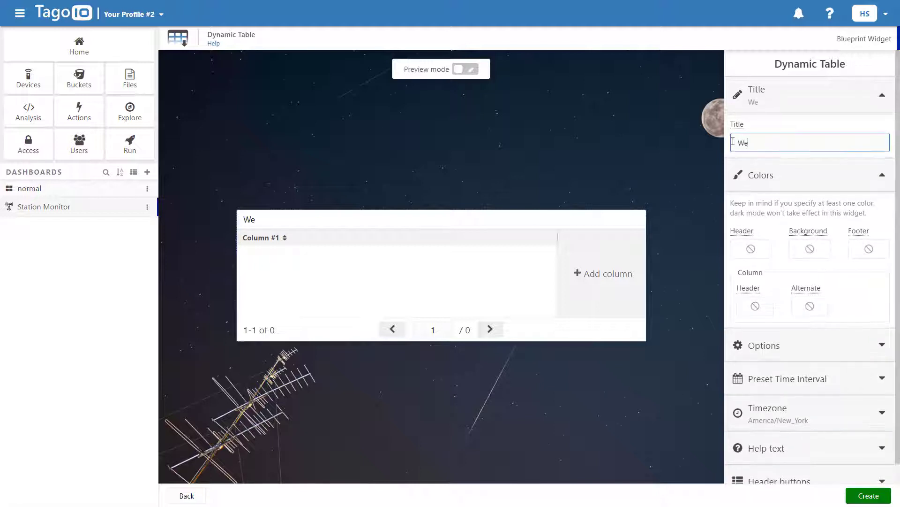
pyautogui.write('ather Data')
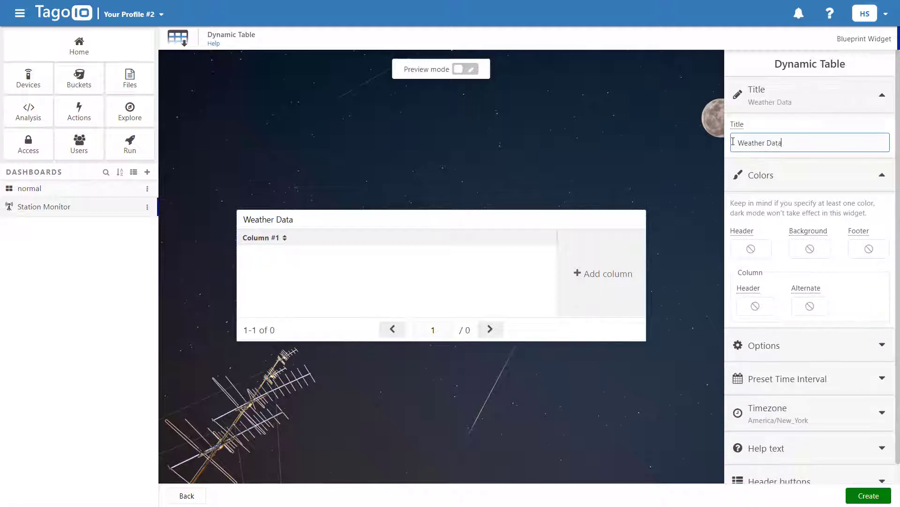
# Make the table background black and partly transparent
pyautogui.click(806, 245)
pyautogui.moveTo(785, 313); pyautogui.dragTo(688, 341)
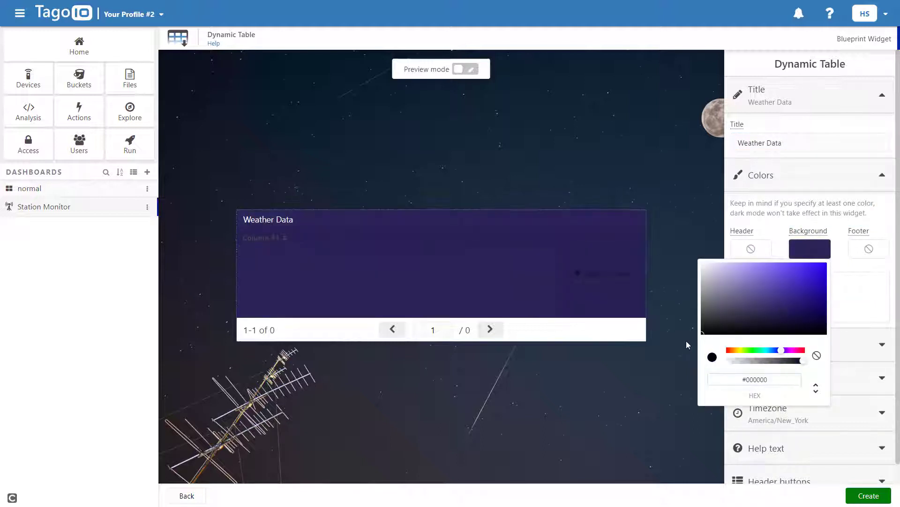
pyautogui.moveTo(803, 364); pyautogui.dragTo(783, 365)
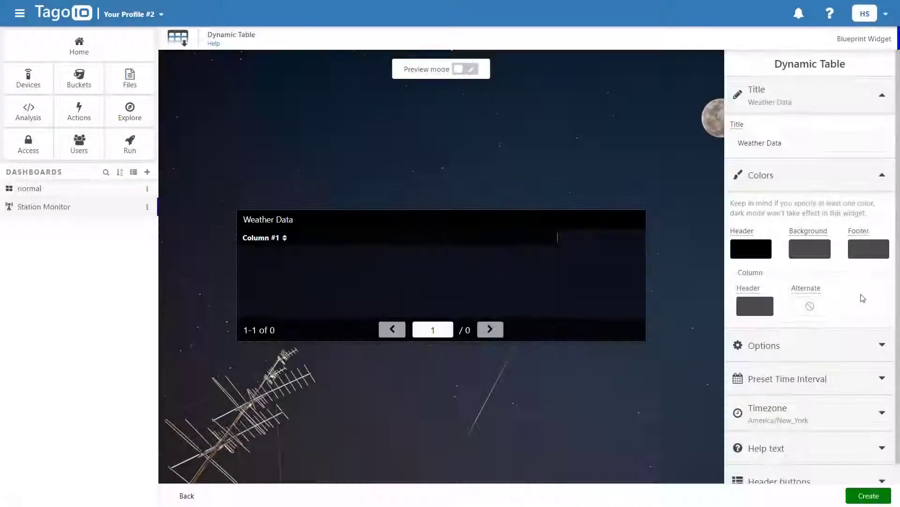
pyautogui.scroll(-1, 855, 319)
# Turn on Show last update, Show time column, and Show search set to Whole table
pyautogui.click(853, 330)
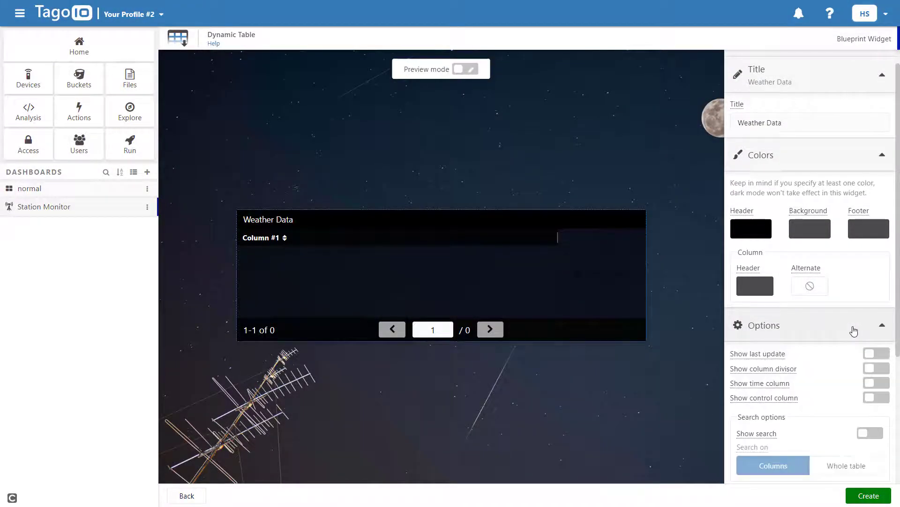
pyautogui.click(881, 356)
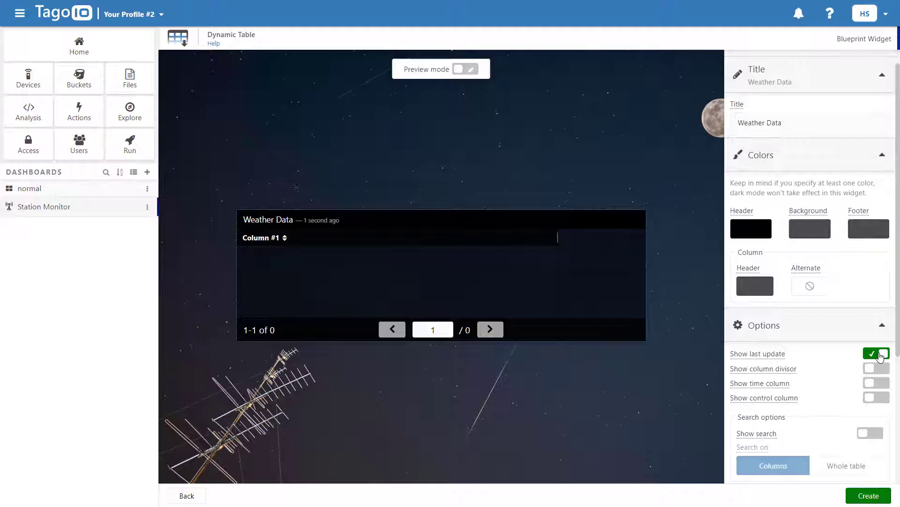
pyautogui.click(876, 383)
pyautogui.scroll(-2, 836, 406)
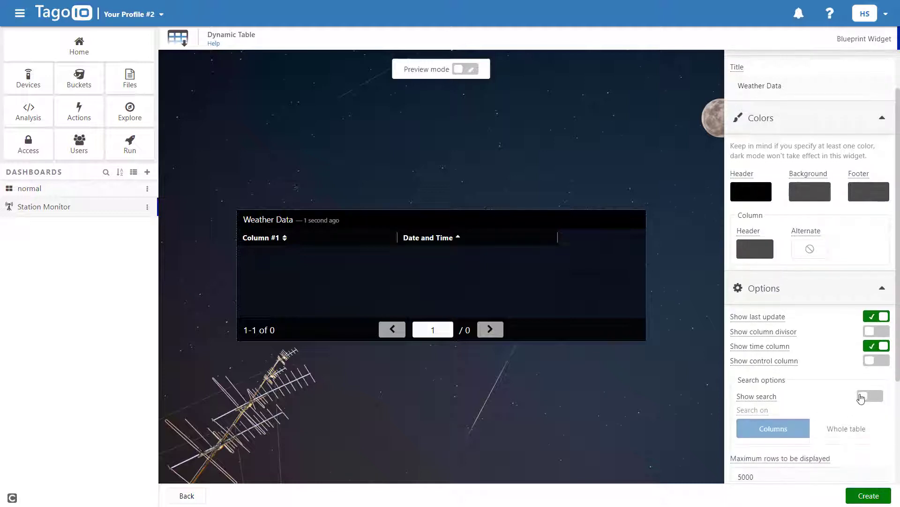
pyautogui.click(862, 397)
pyautogui.click(844, 428)
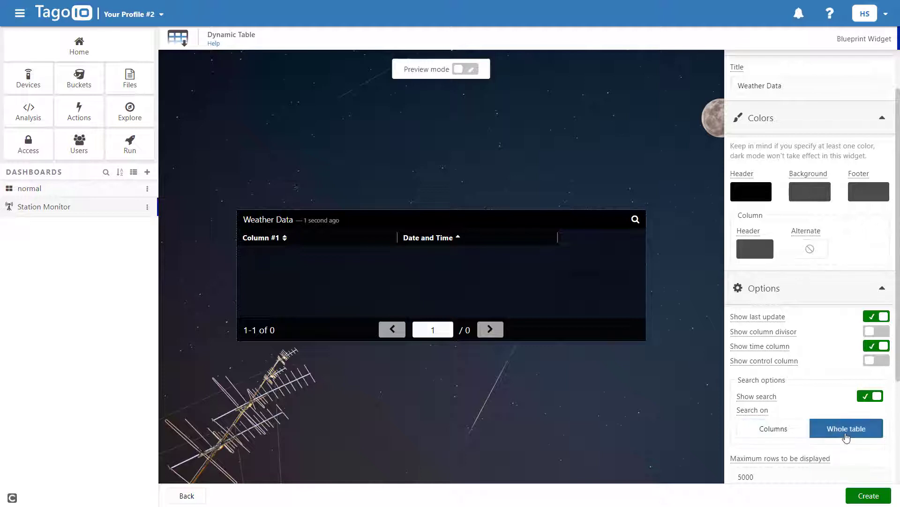
pyautogui.scroll(-4, 790, 413)
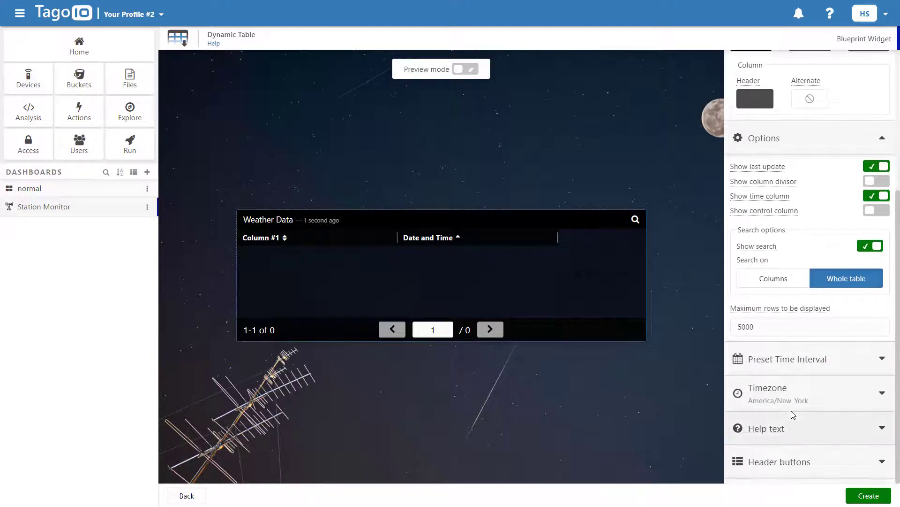
# Feed the first column from blueprint_sensor's humidity variable
pyautogui.click(312, 269)
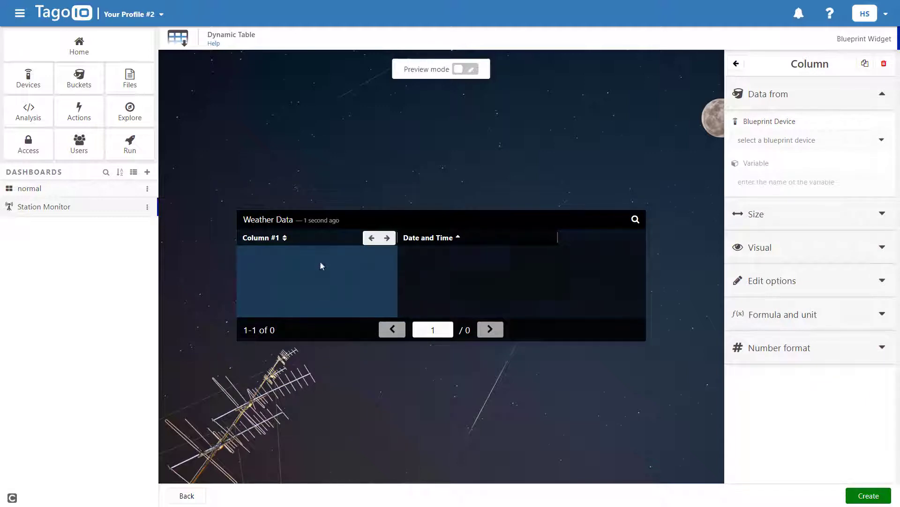
pyautogui.click(792, 139)
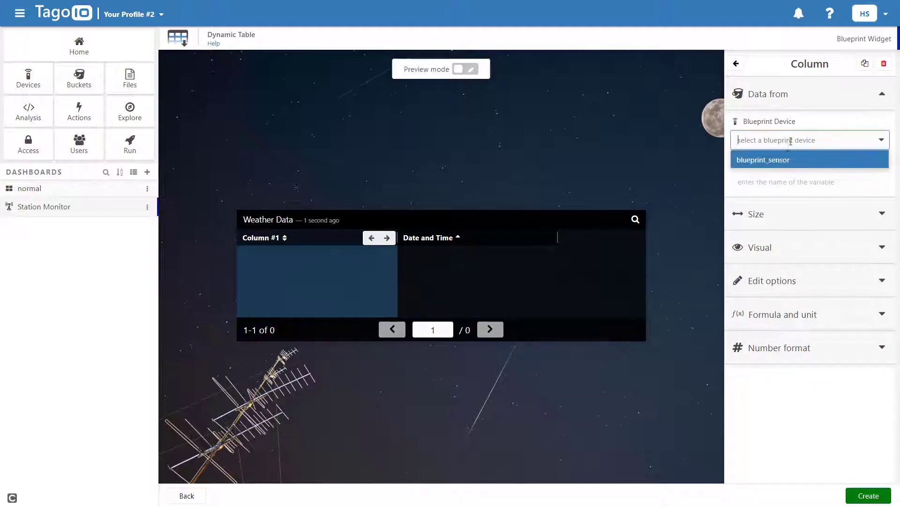
pyautogui.click(781, 160)
pyautogui.click(773, 190)
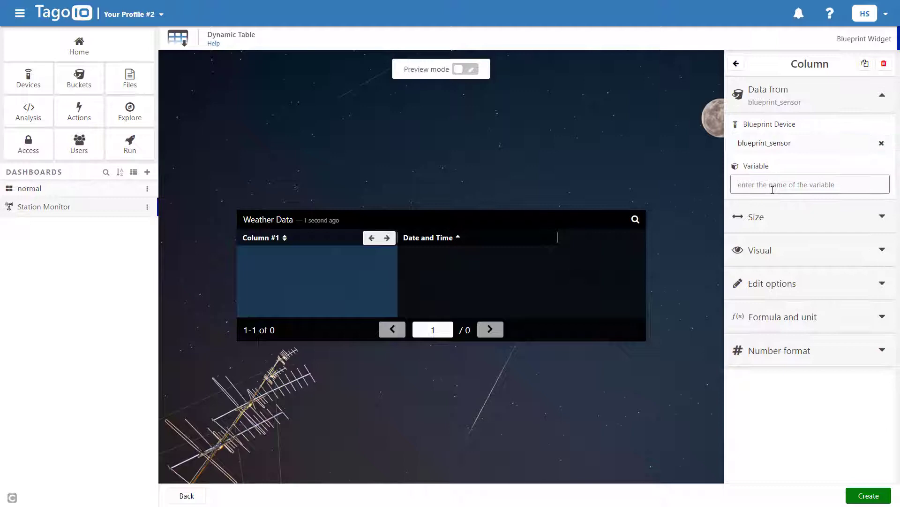
pyautogui.write('humi')
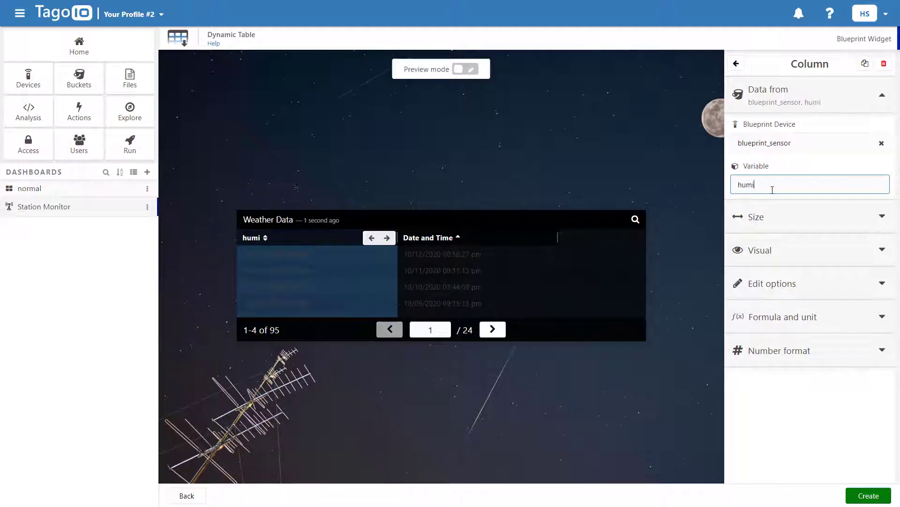
pyautogui.write('dity')
pyautogui.click(787, 216)
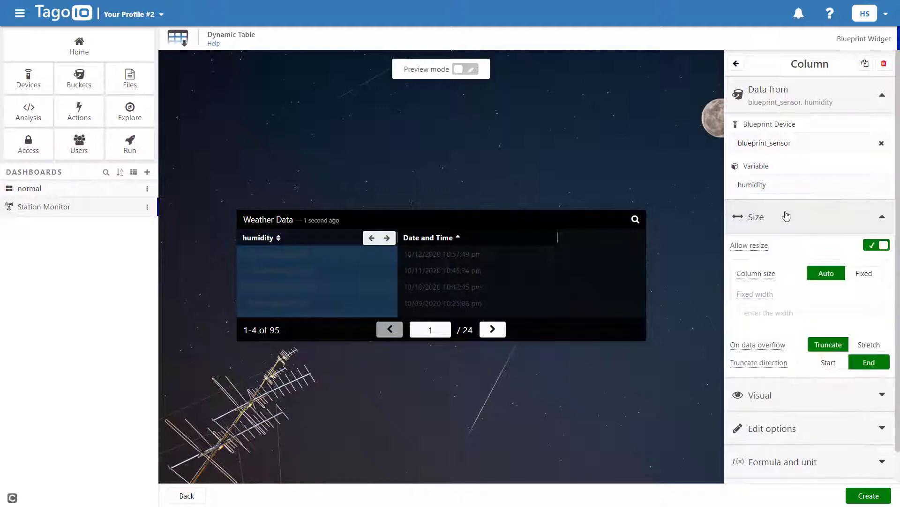
pyautogui.scroll(-1, 790, 293)
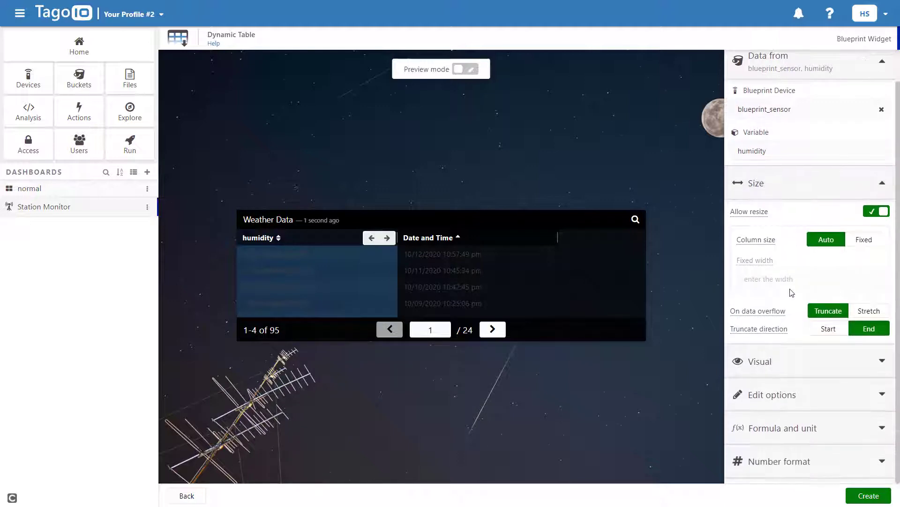
# Enable metadata colour override and colour conditions for humidity, opening the conditions editor
pyautogui.click(792, 360)
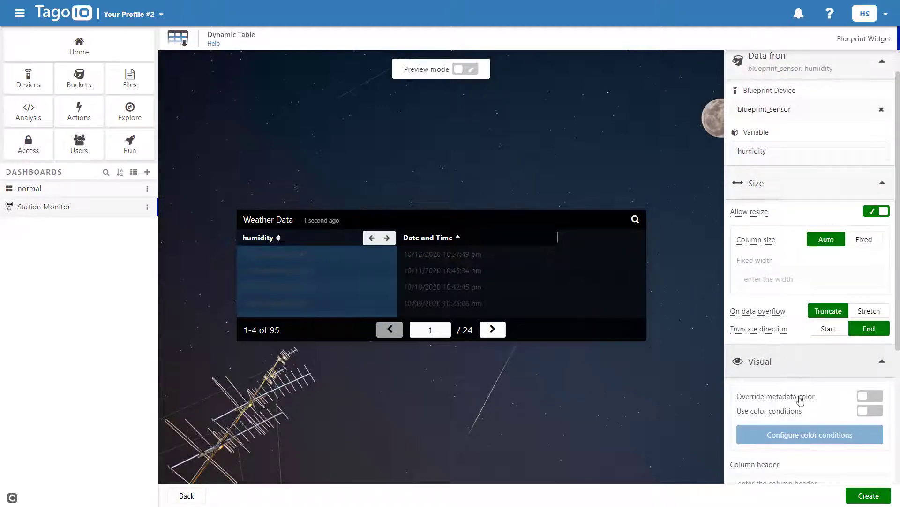
pyautogui.scroll(-3, 800, 399)
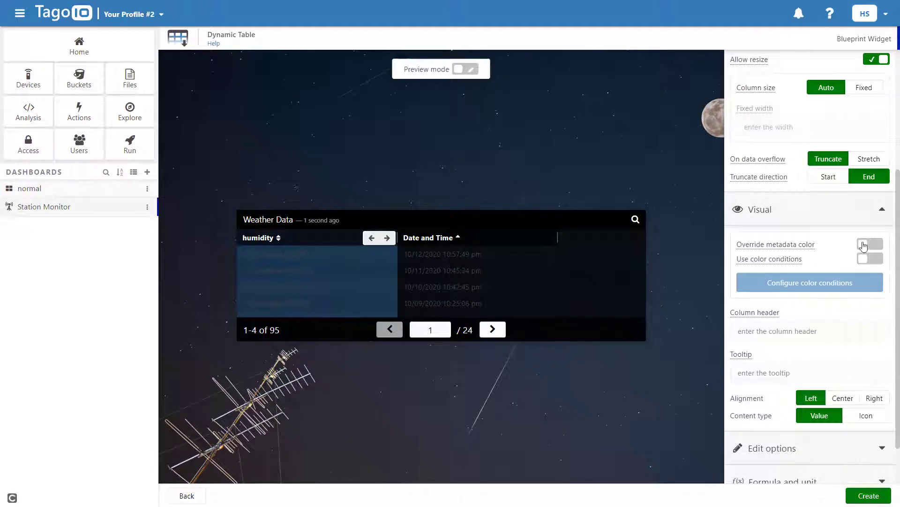
pyautogui.click(863, 245)
pyautogui.click(866, 259)
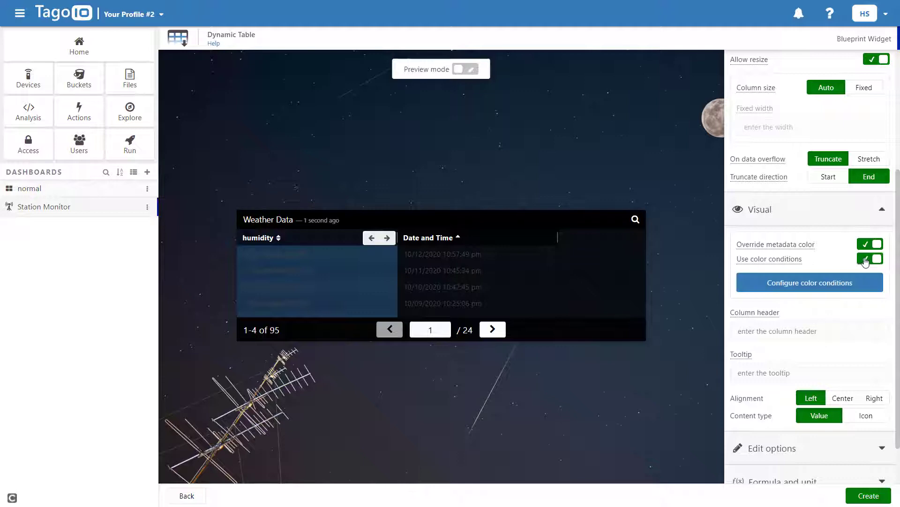
pyautogui.click(821, 285)
# Add a humidity colour rule: greater than 70 gets a red background
pyautogui.click(450, 267)
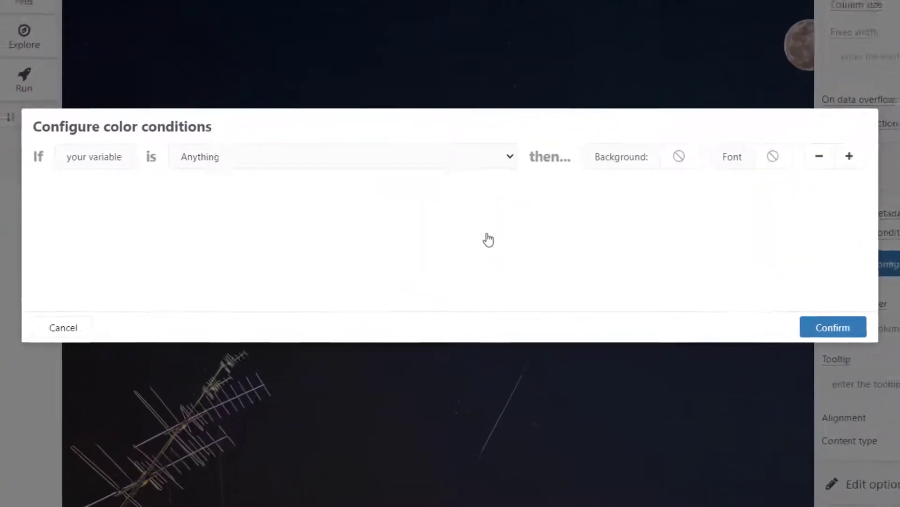
pyautogui.click(166, 150)
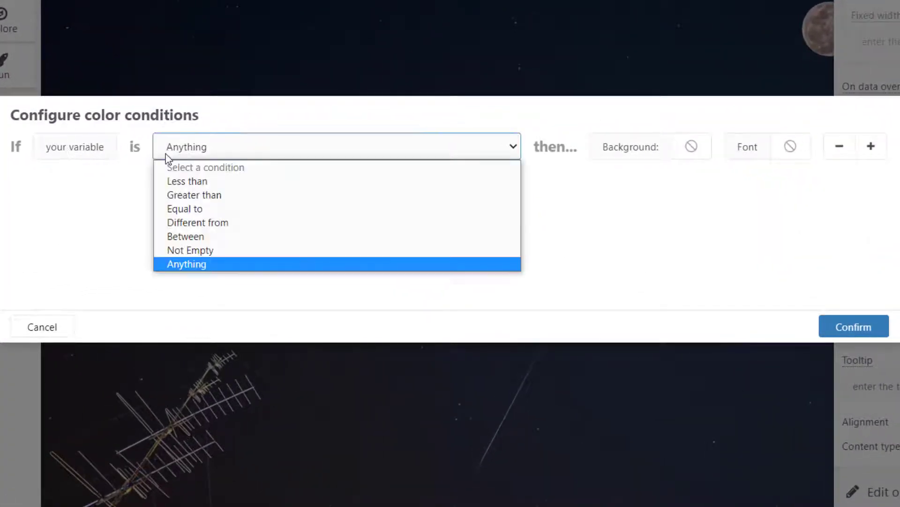
pyautogui.click(193, 199)
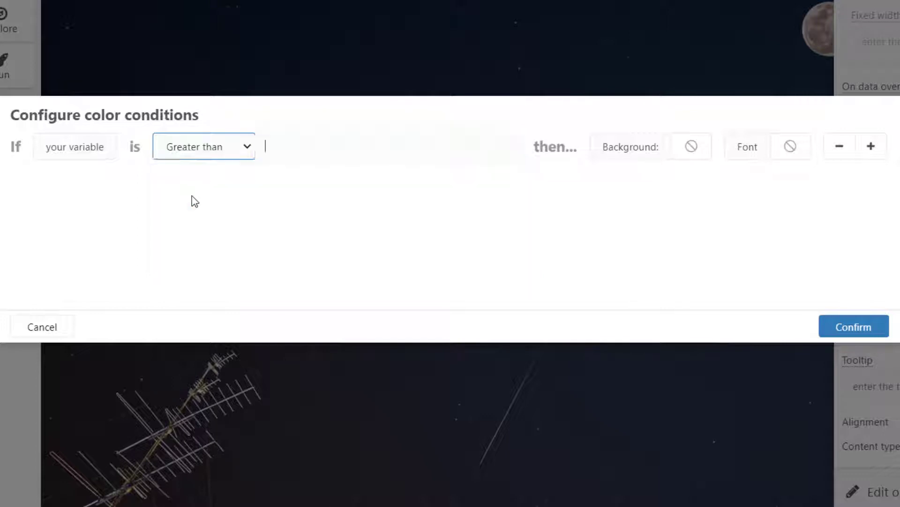
pyautogui.click(335, 136)
pyautogui.write('70')
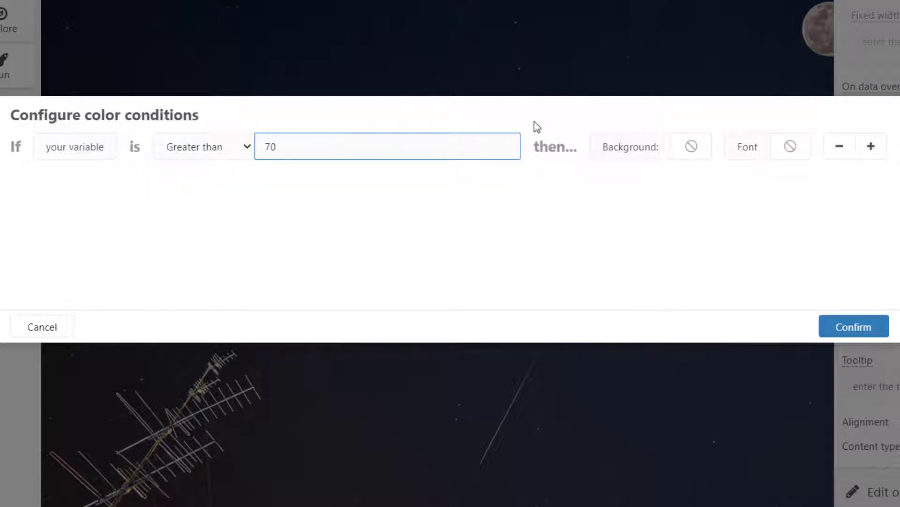
pyautogui.click(691, 147)
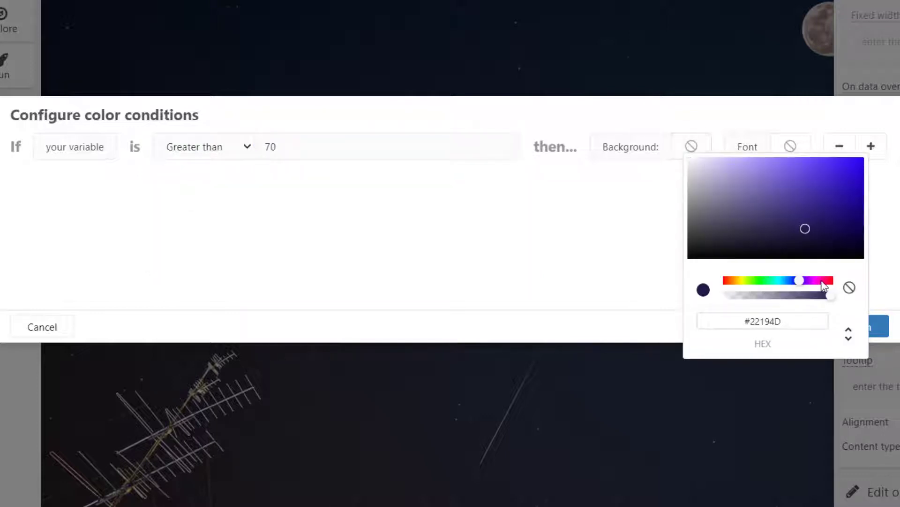
pyautogui.moveTo(824, 286); pyautogui.dragTo(833, 281)
pyautogui.moveTo(822, 226)
pyautogui.mouseDown()
pyautogui.moveTo(863, 200)
pyautogui.moveTo(797, 155)
pyautogui.moveTo(837, 159)
pyautogui.mouseUp()
pyautogui.click(890, 244)
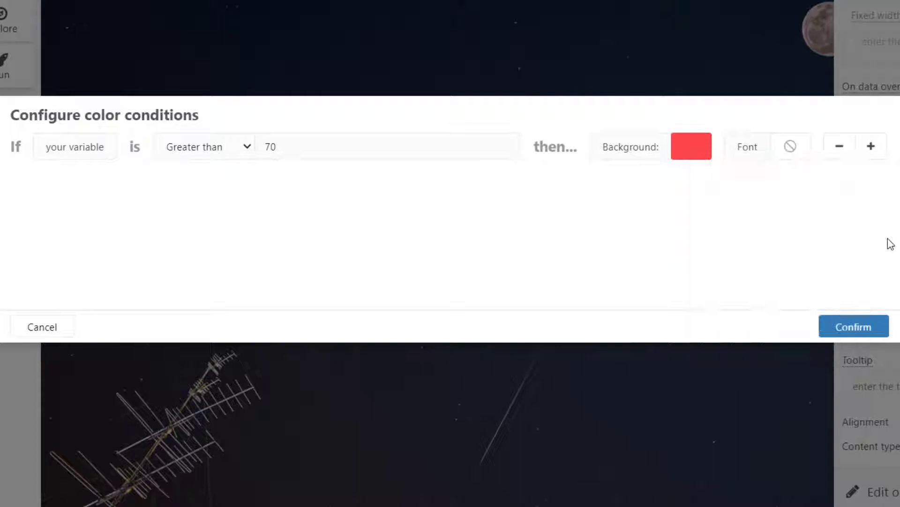
# Confirm the humidity colour rule
pyautogui.click(849, 330)
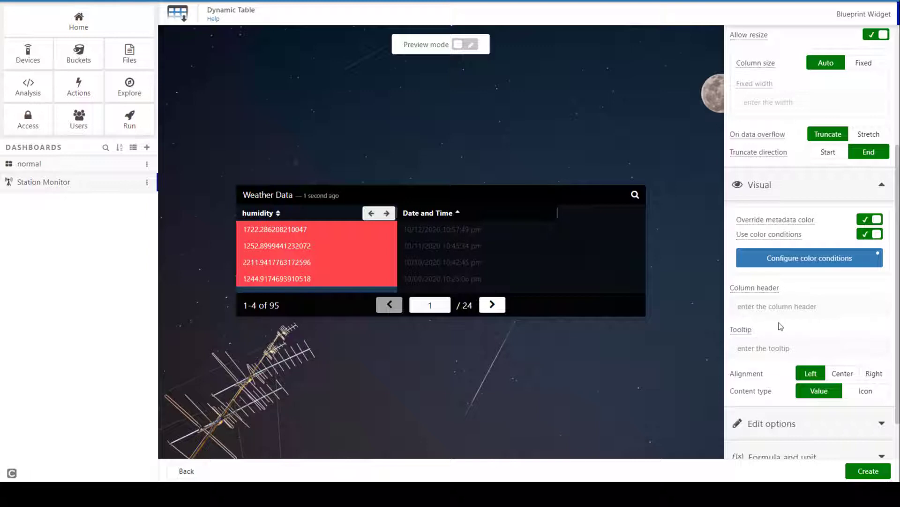
pyautogui.scroll(-1, 781, 326)
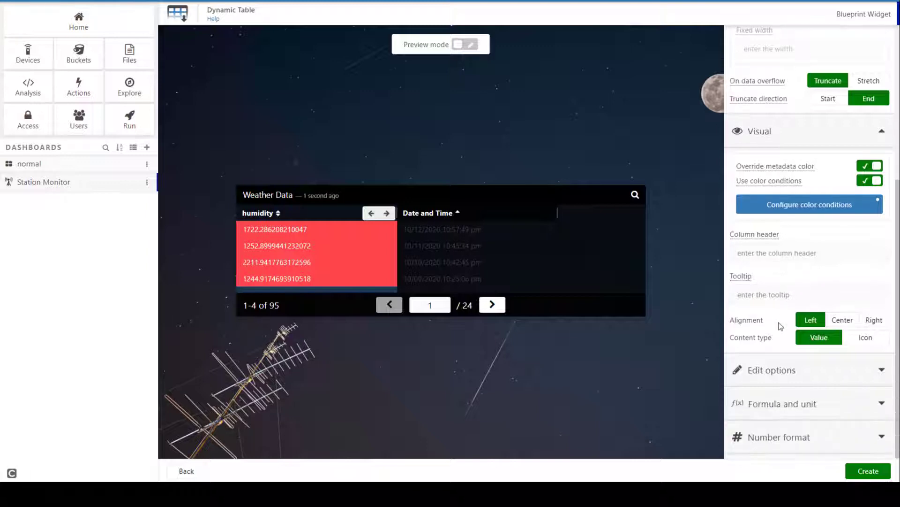
pyautogui.scroll(5, 800, 279)
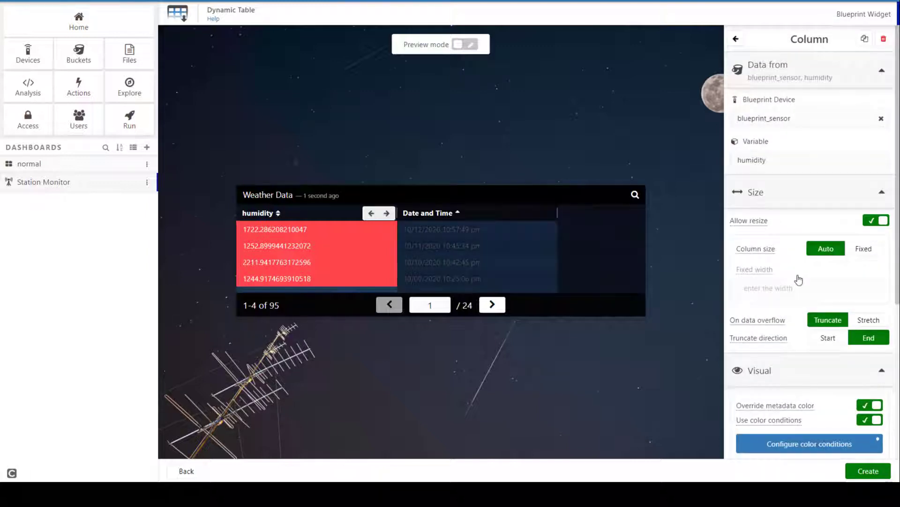
# Add a temperature column from blueprint_sensor with metadata colour override enabled
pyautogui.click(598, 254)
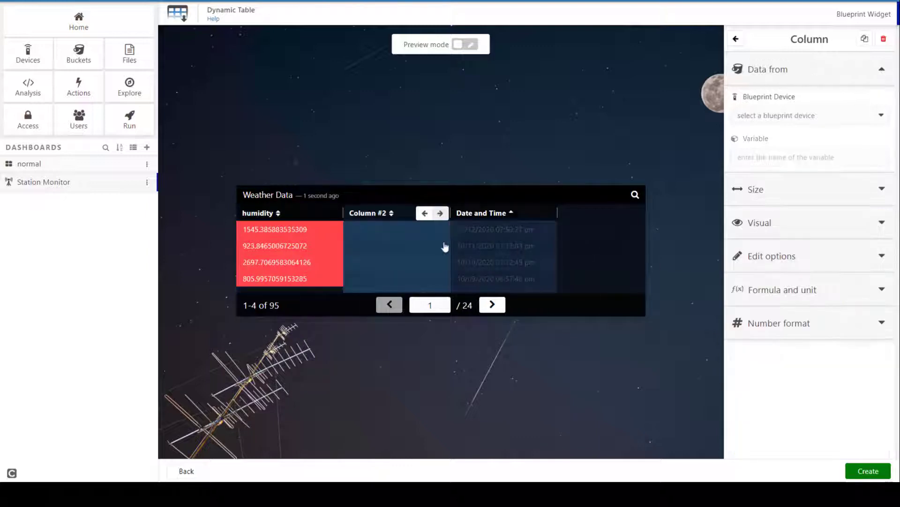
pyautogui.click(761, 118)
pyautogui.click(763, 135)
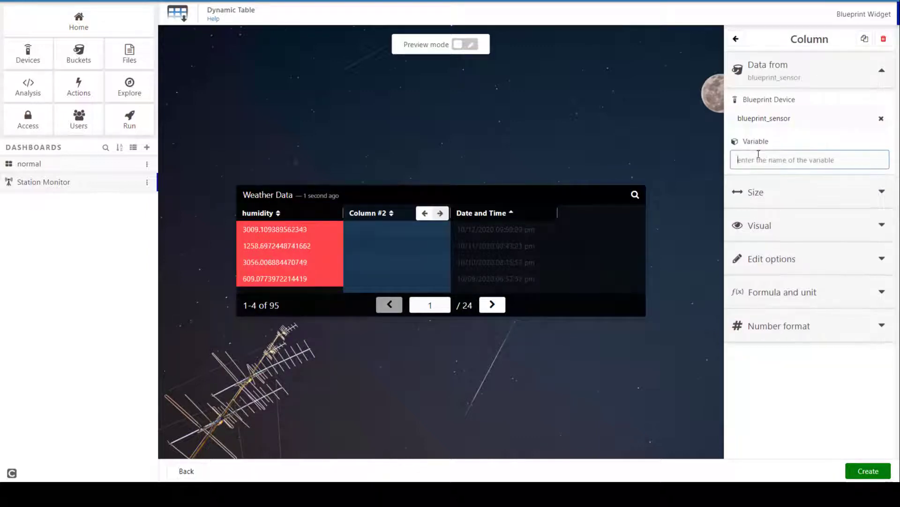
pyautogui.write('temperature')
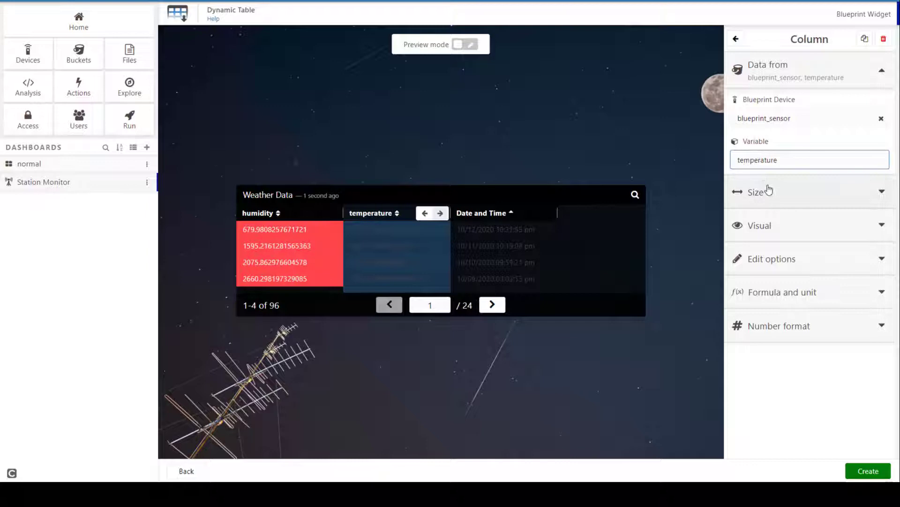
pyautogui.click(769, 192)
pyautogui.click(779, 223)
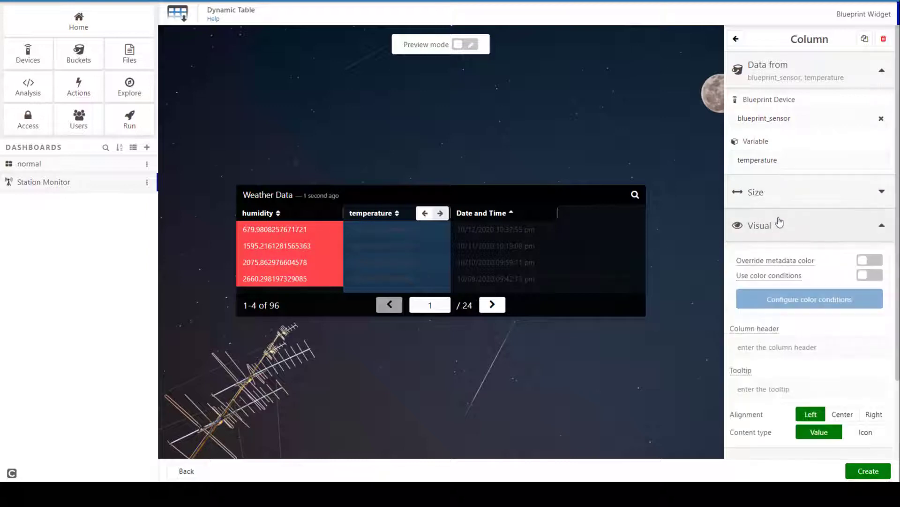
pyautogui.click(868, 261)
# Add and confirm a temperature rule: less than 40 gets a purple background
pyautogui.click(843, 296)
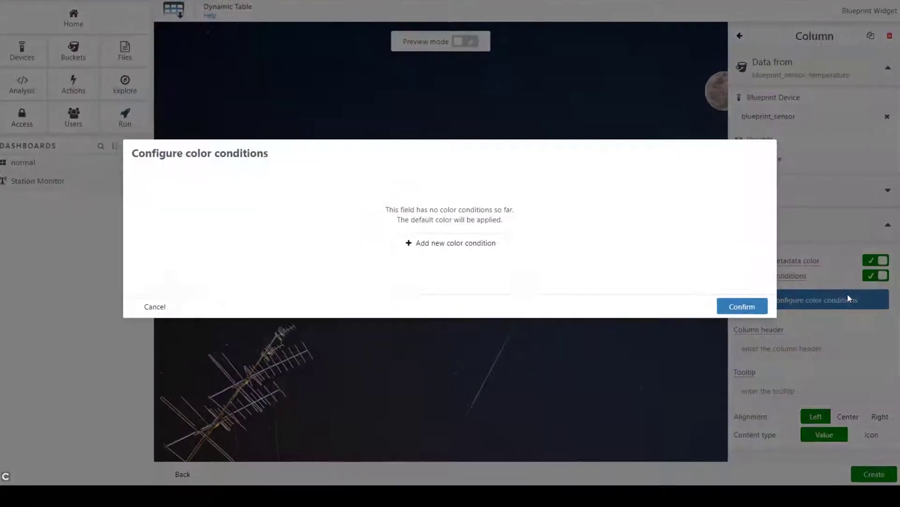
pyautogui.click(458, 242)
pyautogui.click(256, 182)
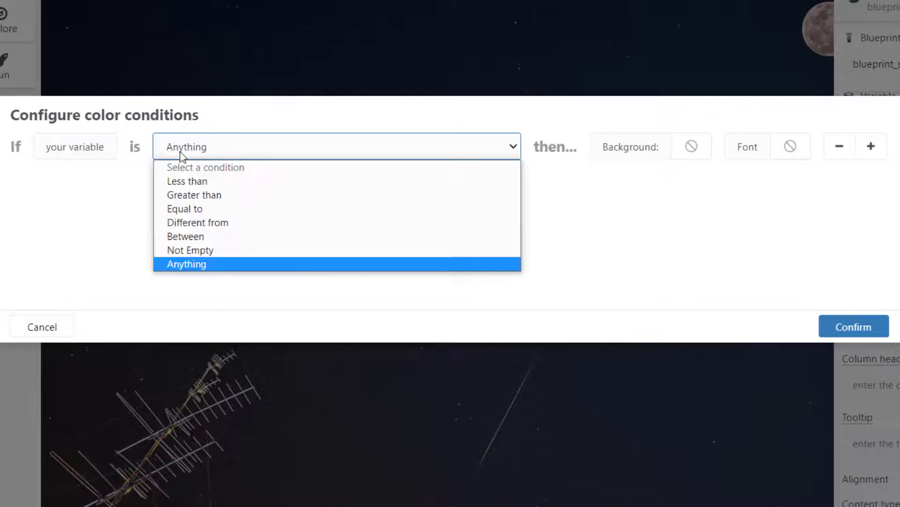
pyautogui.click(190, 182)
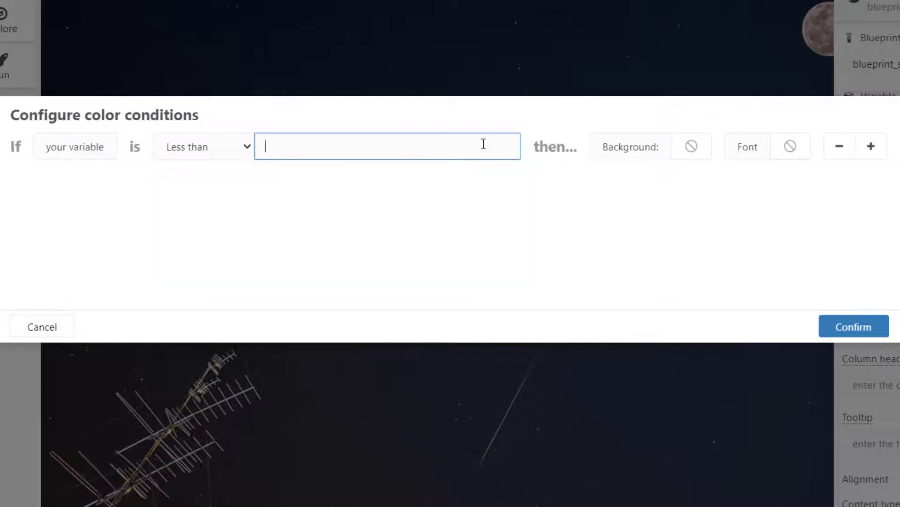
pyautogui.write('40')
pyautogui.click(691, 146)
pyautogui.moveTo(790, 190)
pyautogui.mouseDown()
pyautogui.moveTo(778, 153)
pyautogui.moveTo(843, 137)
pyautogui.mouseUp()
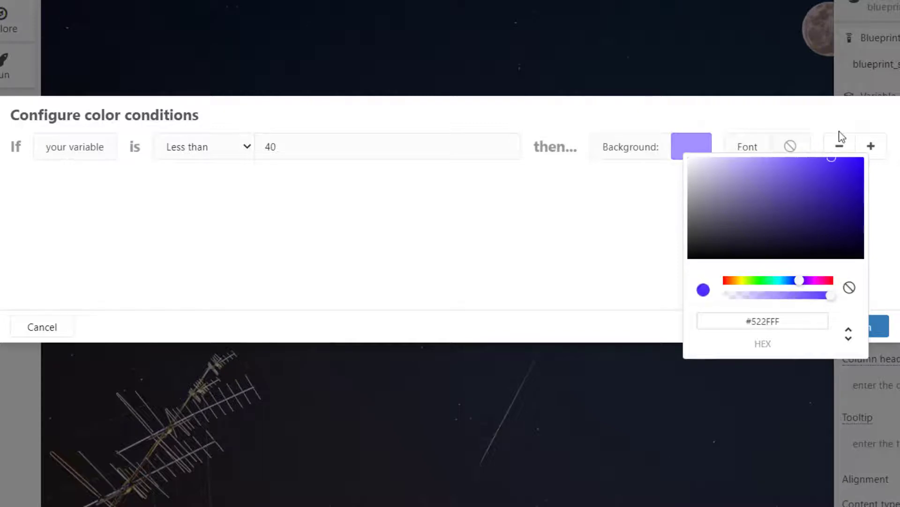
pyautogui.click(890, 230)
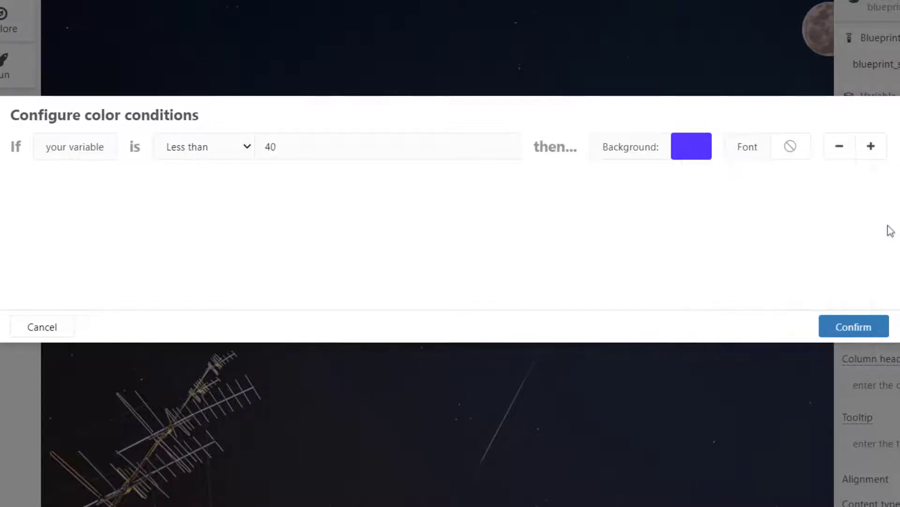
pyautogui.click(868, 324)
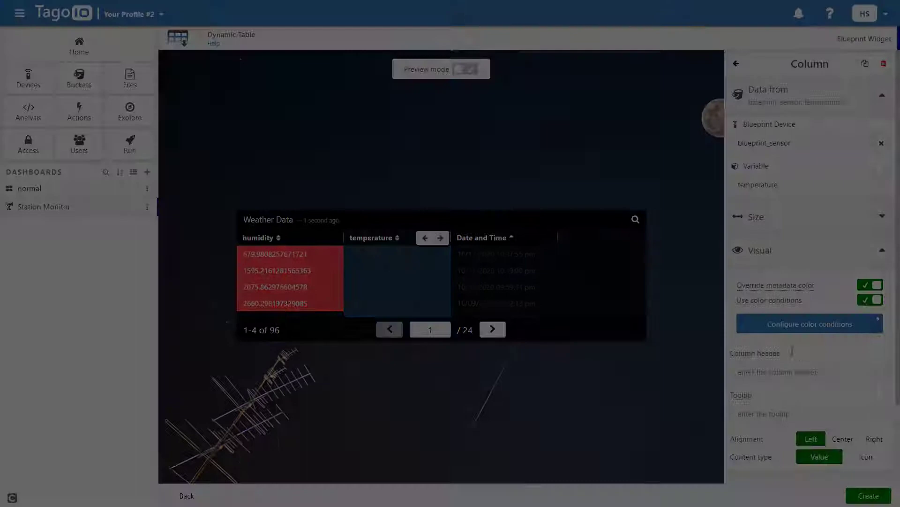
# Head the temperature column 'Temperature', widen the Weather Data widget, and reopen it for editing
pyautogui.scroll(-2, 792, 351)
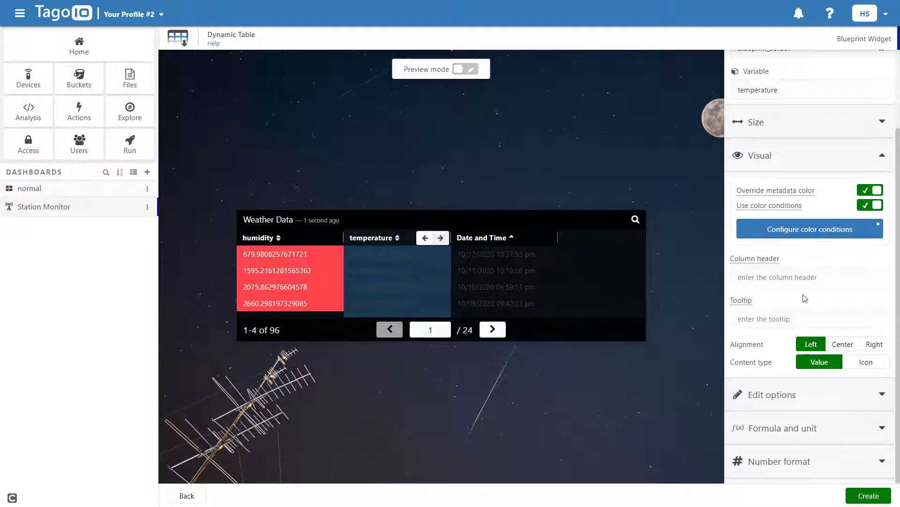
pyautogui.scroll(2, 805, 298)
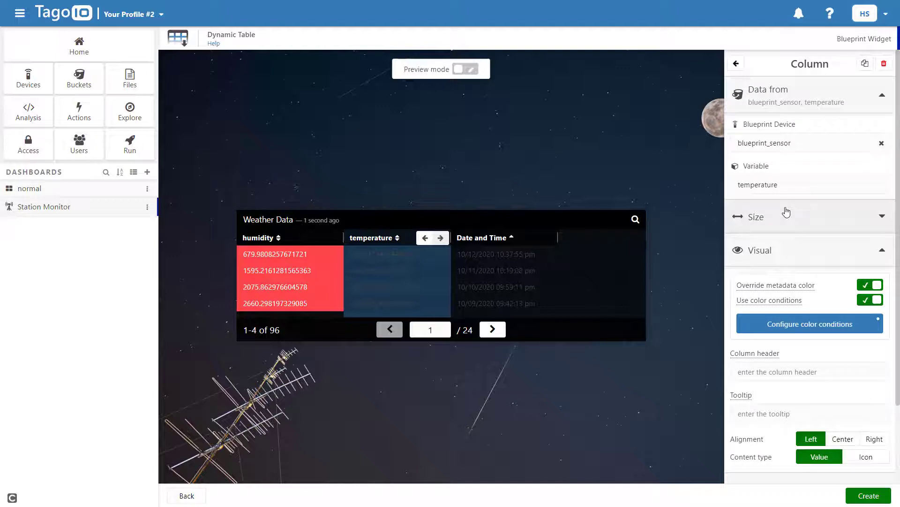
pyautogui.scroll(-2, 799, 276)
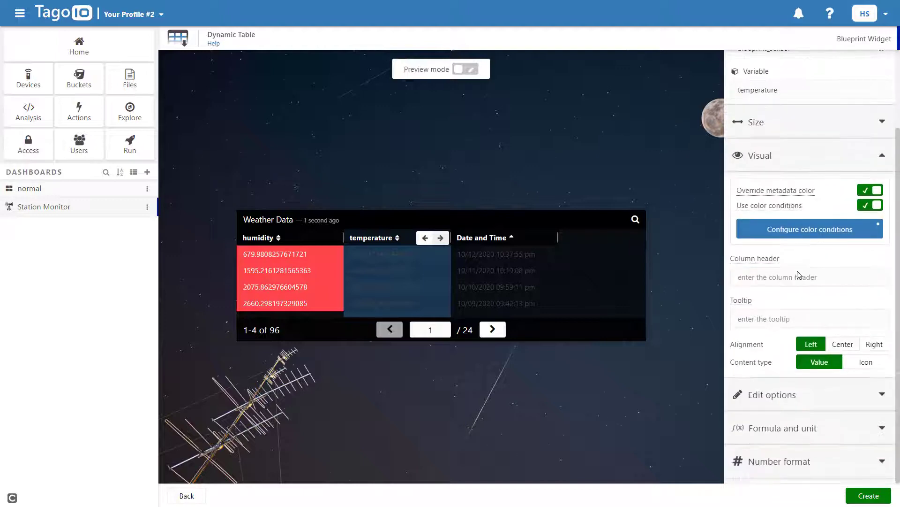
pyautogui.click(789, 279)
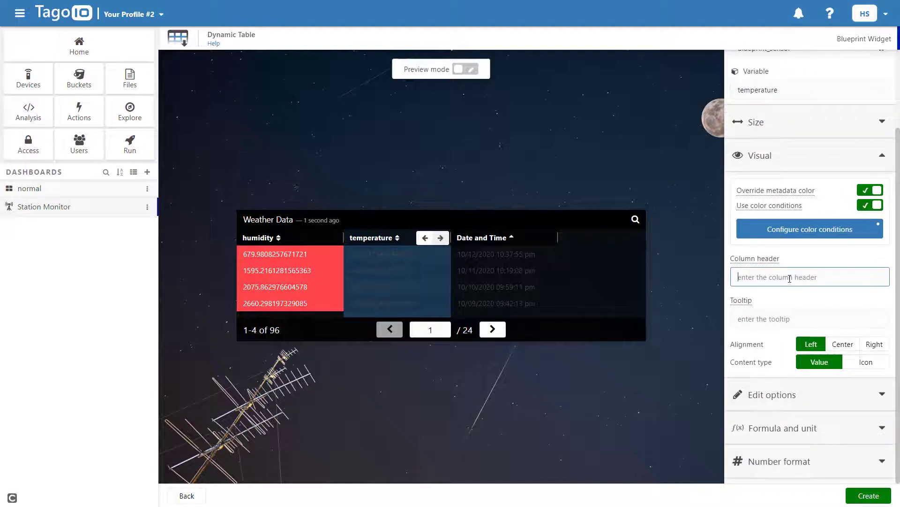
pyautogui.write('Tempreatur')
pyautogui.press('BackSpace')
pyautogui.press('BackSpace')
pyautogui.press('BackSpace')
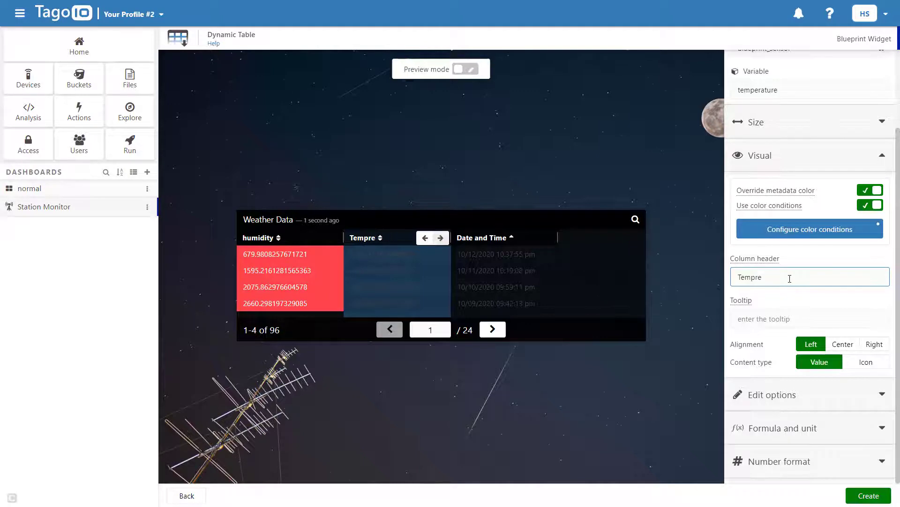
pyautogui.write('ture')
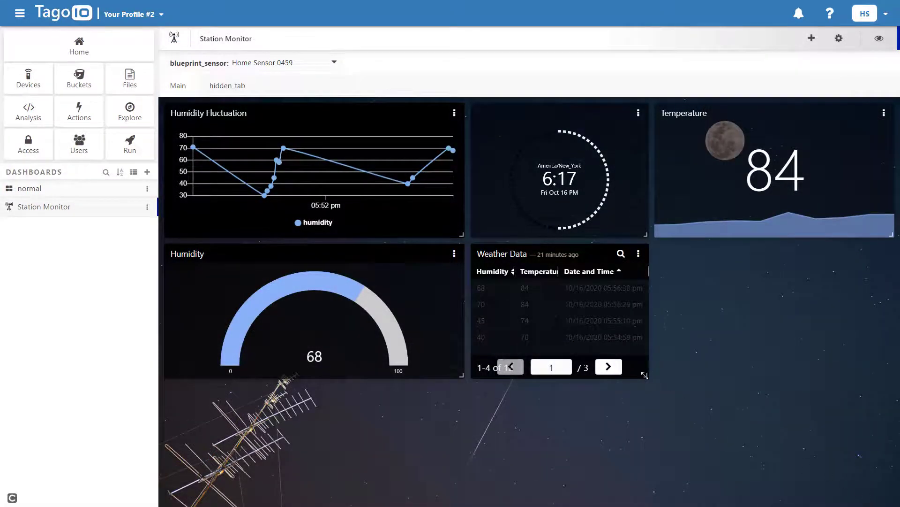
pyautogui.moveTo(644, 375); pyautogui.dragTo(857, 374)
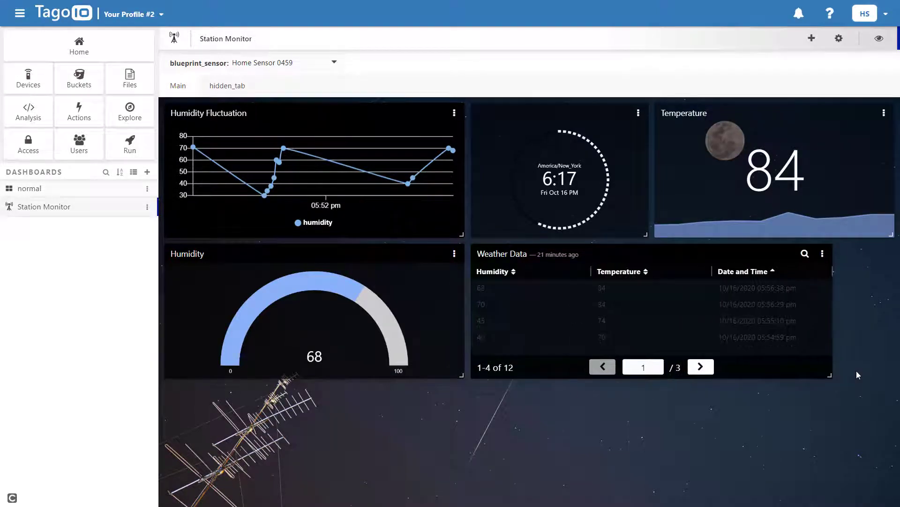
pyautogui.click(823, 253)
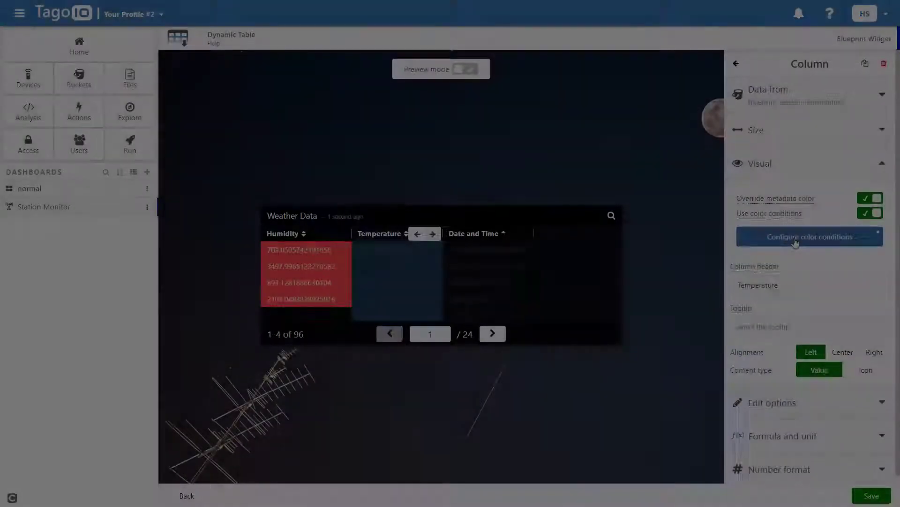
# Add an 'Anything' temperature rule with no background and white text, then confirm
pyautogui.click(796, 241)
pyautogui.click(874, 155)
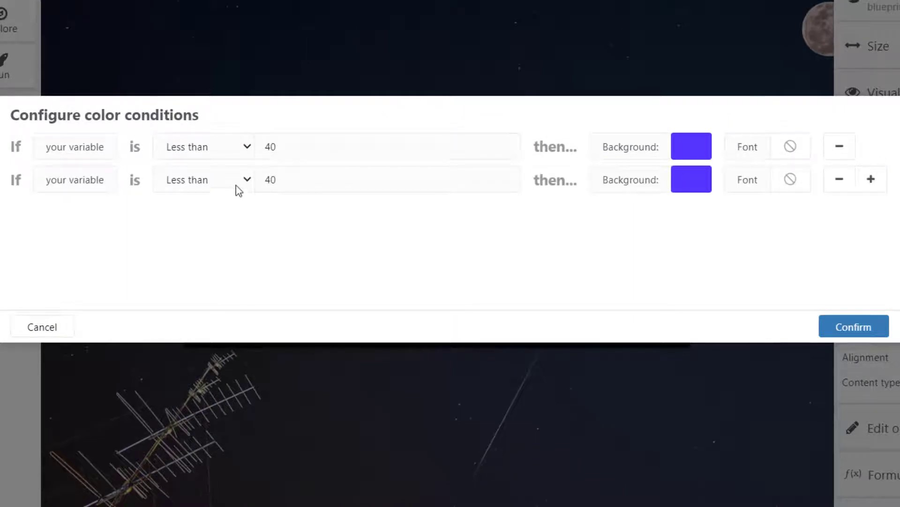
pyautogui.click(215, 188)
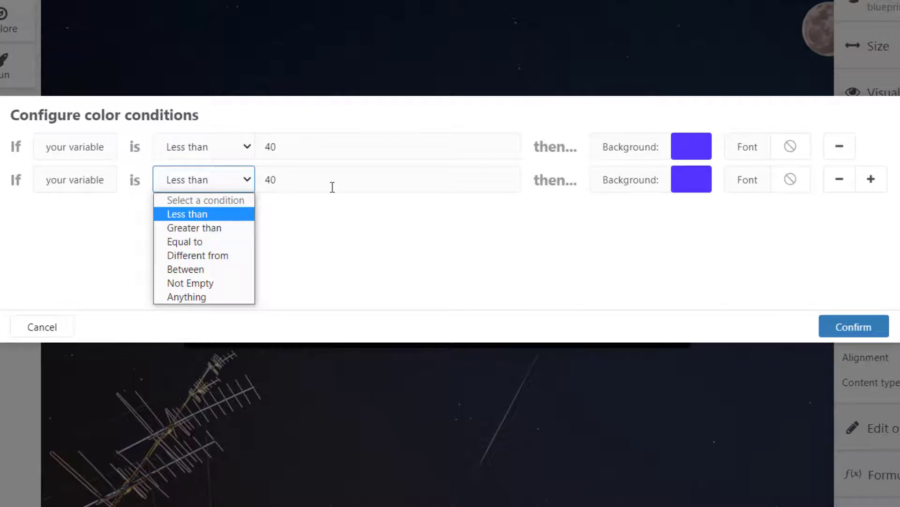
pyautogui.click(205, 297)
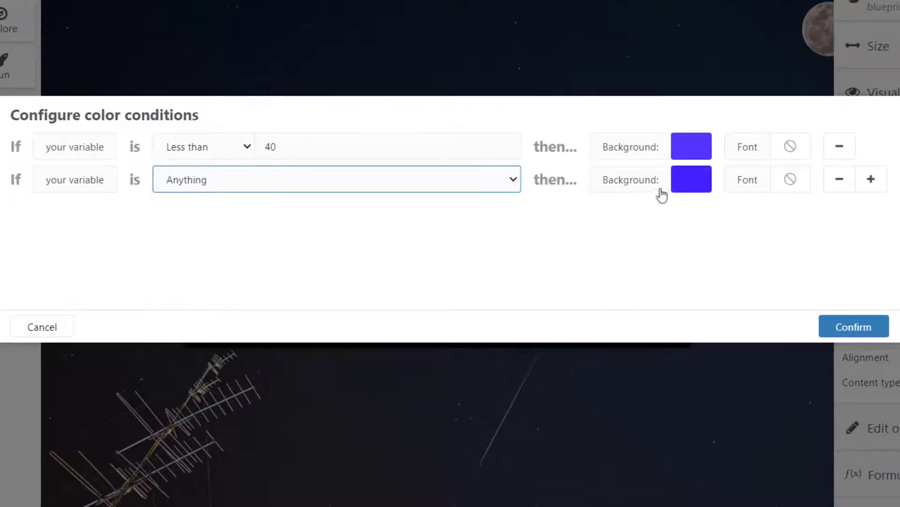
pyautogui.click(691, 179)
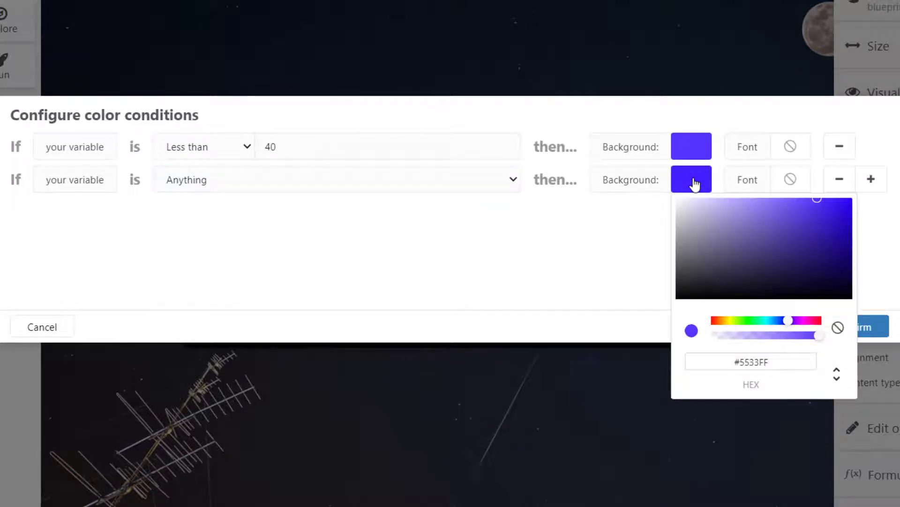
pyautogui.click(838, 328)
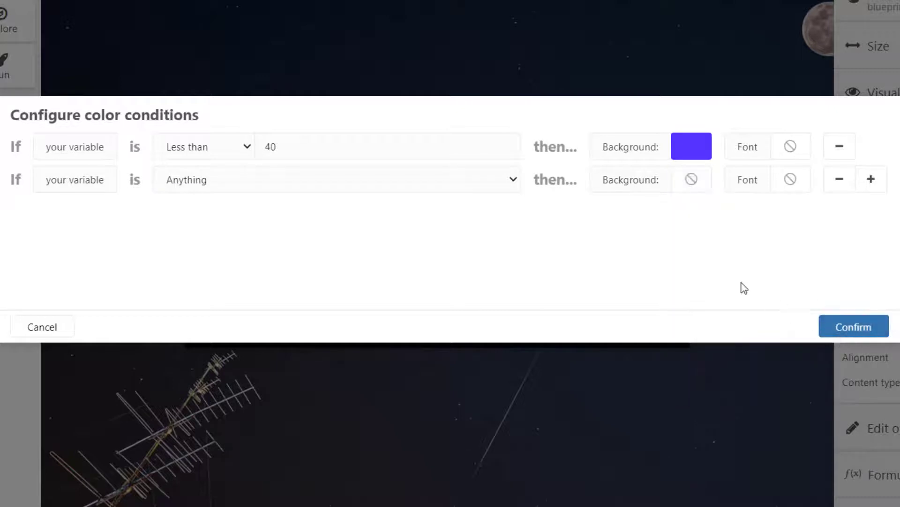
pyautogui.click(790, 181)
pyautogui.click(790, 147)
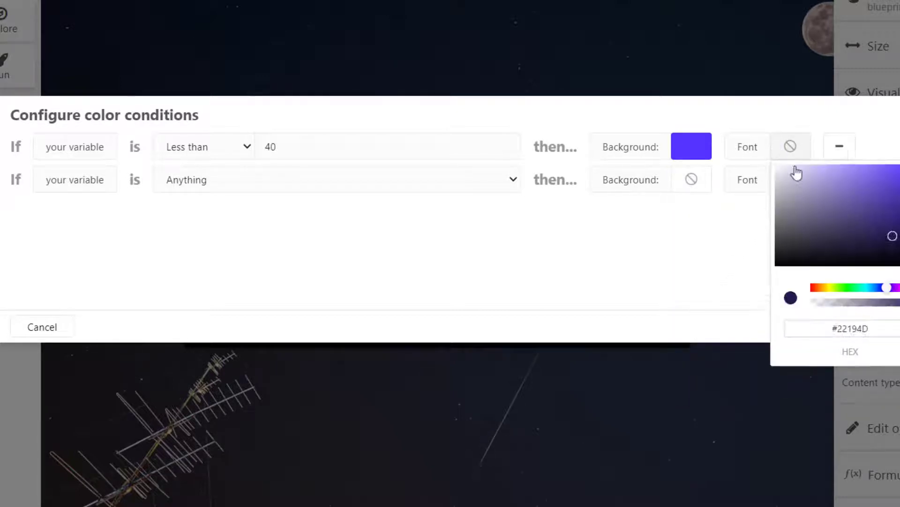
pyautogui.click(758, 159)
pyautogui.click(858, 332)
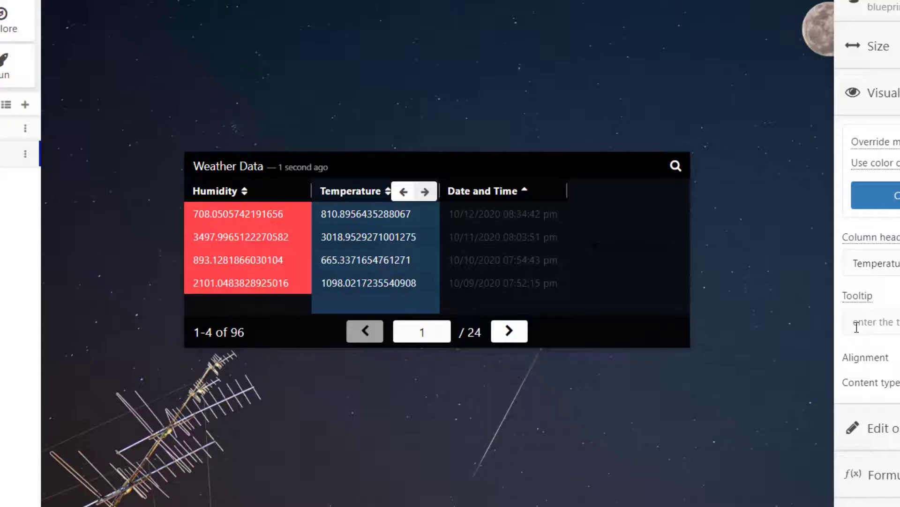
# Set white text on the Humidity column's above-70 red colour rule
pyautogui.click(258, 285)
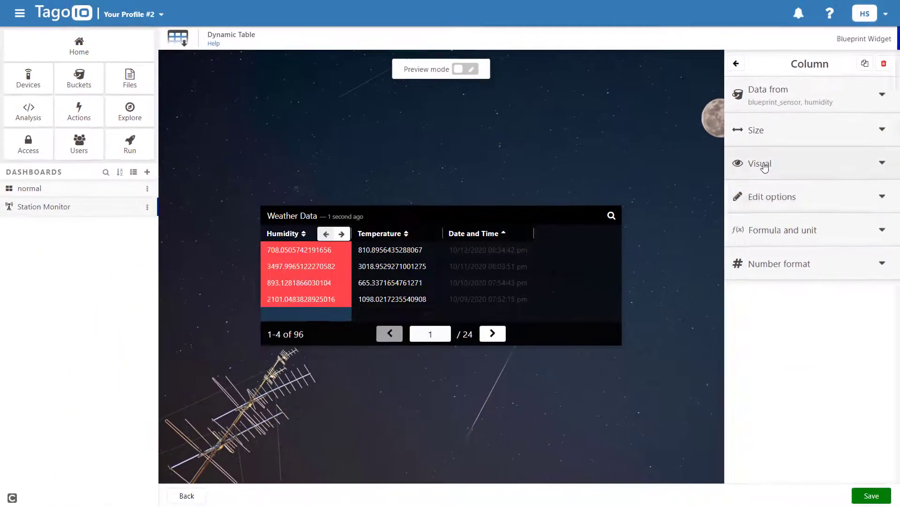
pyautogui.click(765, 164)
pyautogui.click(778, 246)
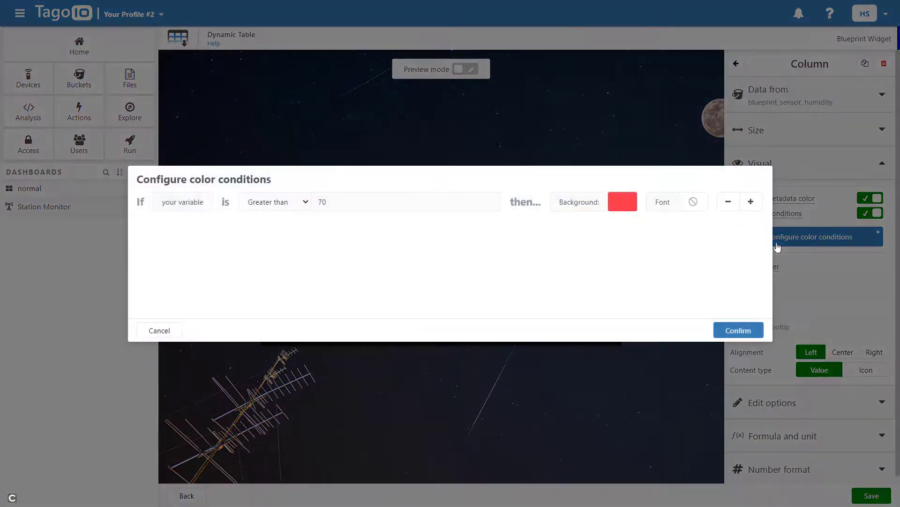
pyautogui.click(689, 203)
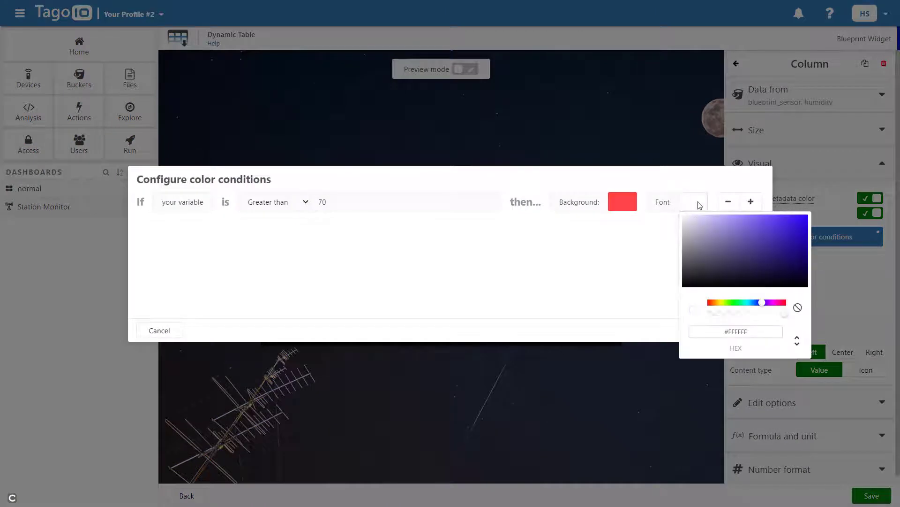
pyautogui.click(693, 202)
# Add a second Humidity rule for Anything with no background colour
pyautogui.click(752, 202)
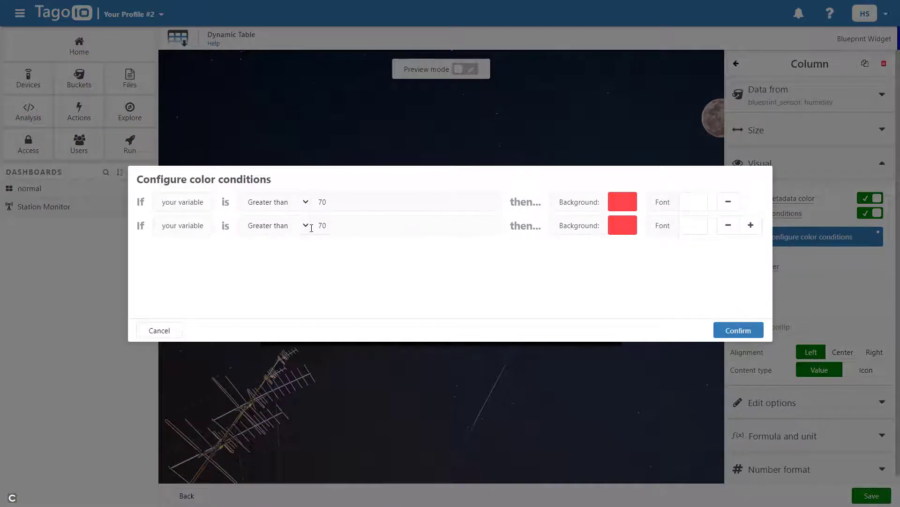
pyautogui.click(311, 228)
pyautogui.click(276, 309)
pyautogui.click(623, 225)
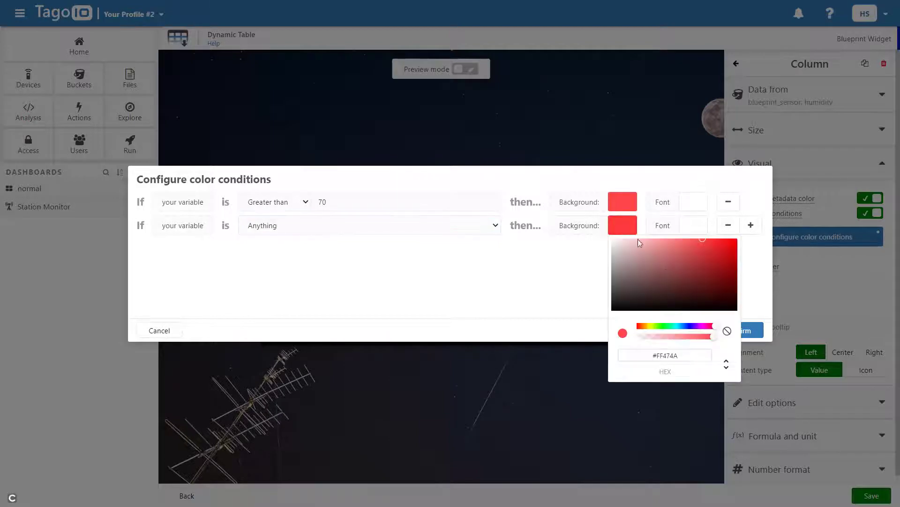
pyautogui.click(727, 332)
pyautogui.click(738, 330)
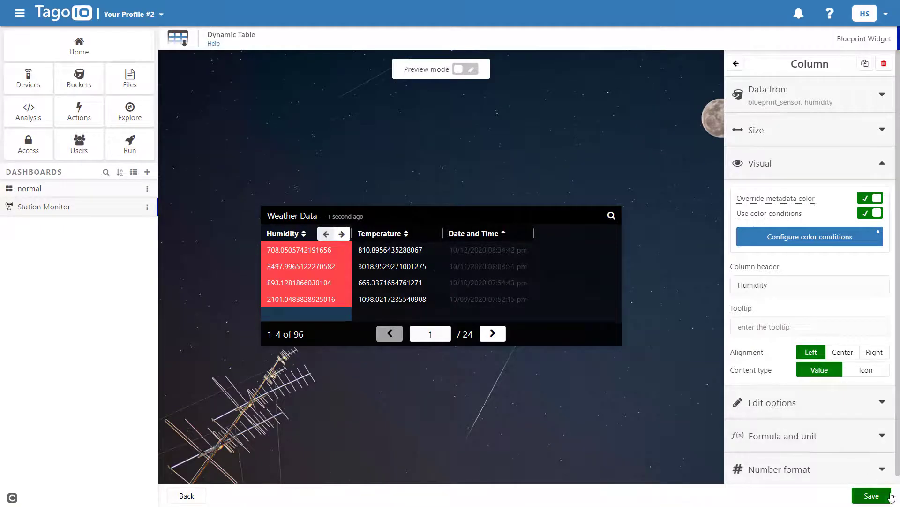
# Give Date and Time an Anything colour rule with white text, then save the table
pyautogui.click(516, 272)
pyautogui.click(827, 123)
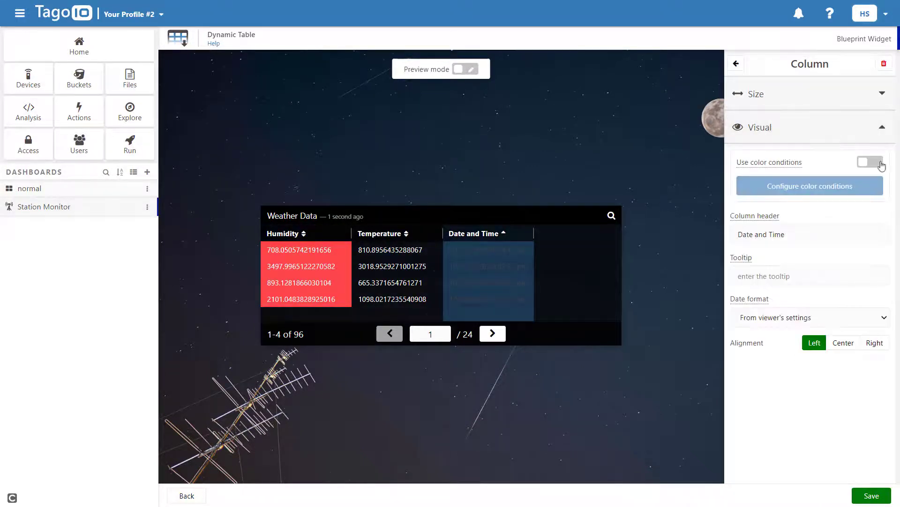
pyautogui.click(873, 162)
pyautogui.click(851, 187)
pyautogui.click(456, 273)
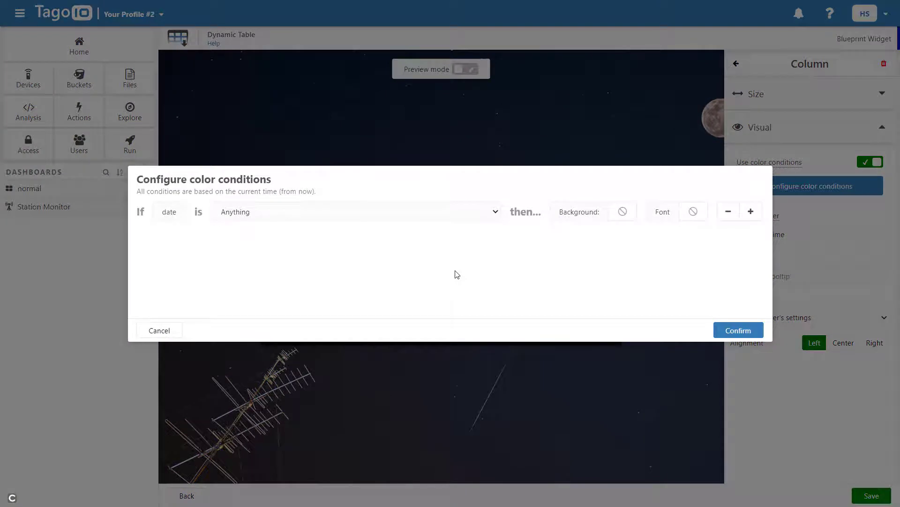
pyautogui.click(686, 216)
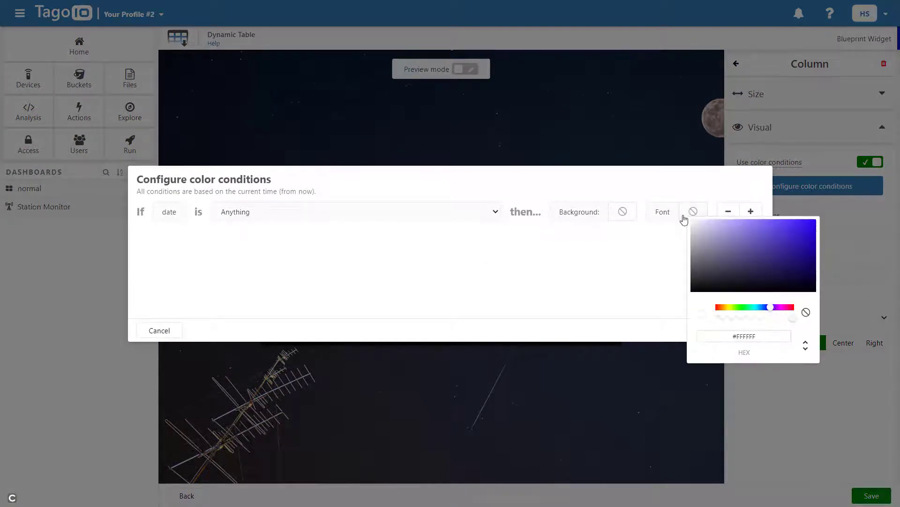
pyautogui.click(845, 208)
pyautogui.click(740, 329)
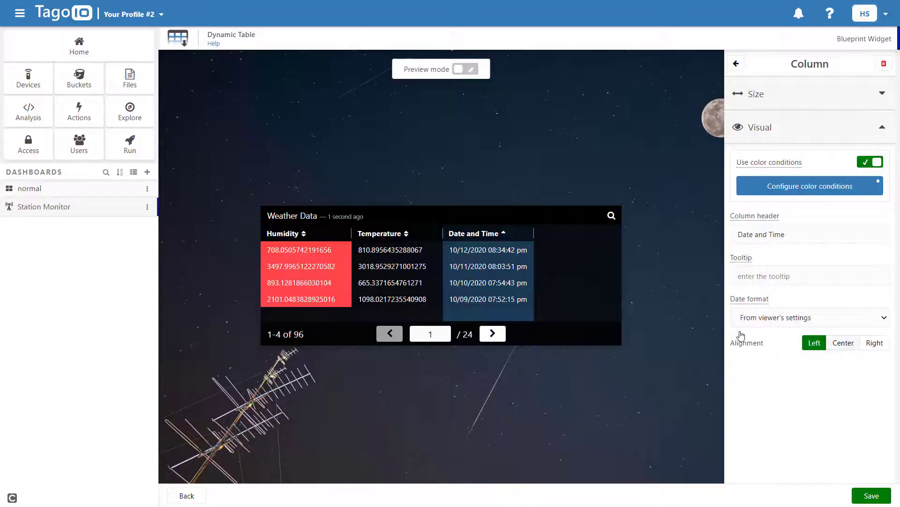
pyautogui.click(872, 496)
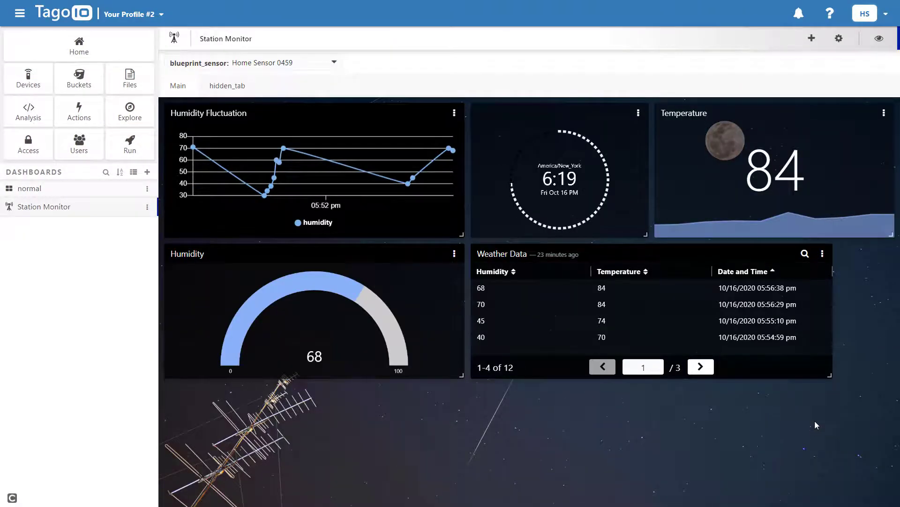
# Open the Weather Data table's header button editor and add a new button row
pyautogui.click(822, 254)
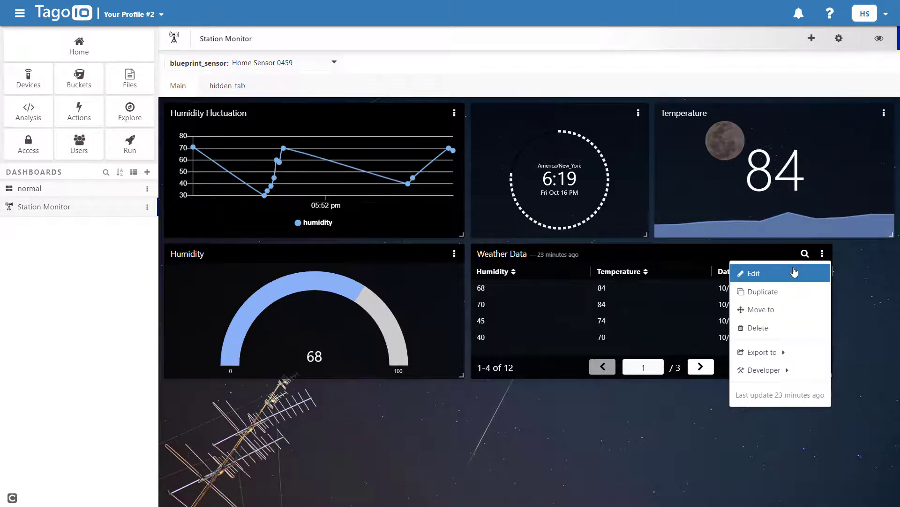
pyautogui.click(794, 272)
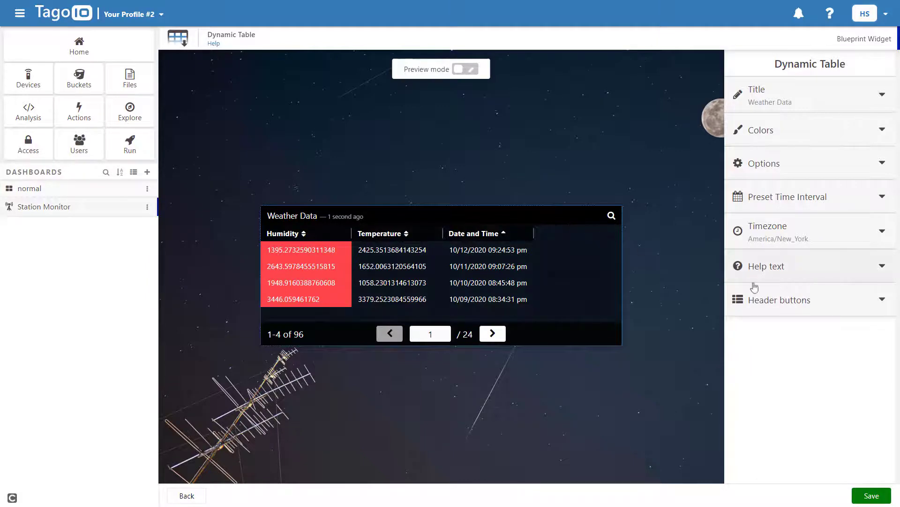
pyautogui.click(814, 301)
pyautogui.click(805, 372)
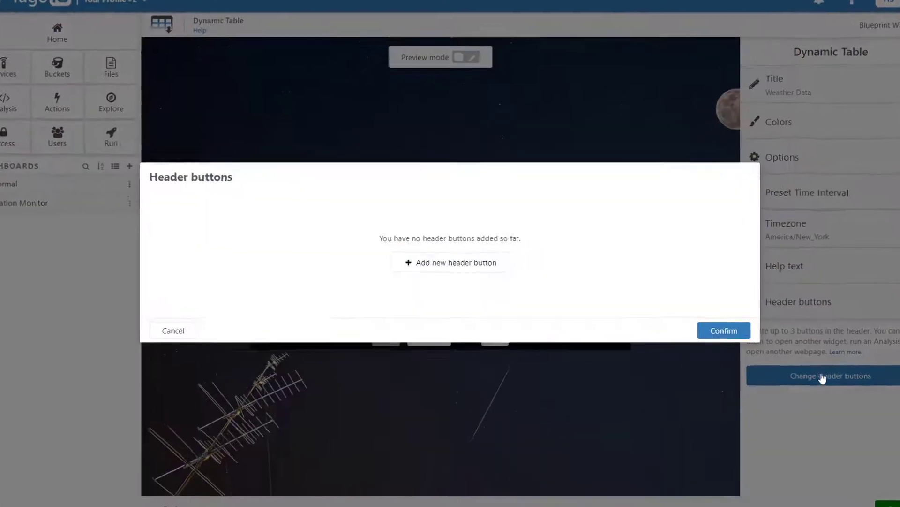
pyautogui.click(422, 263)
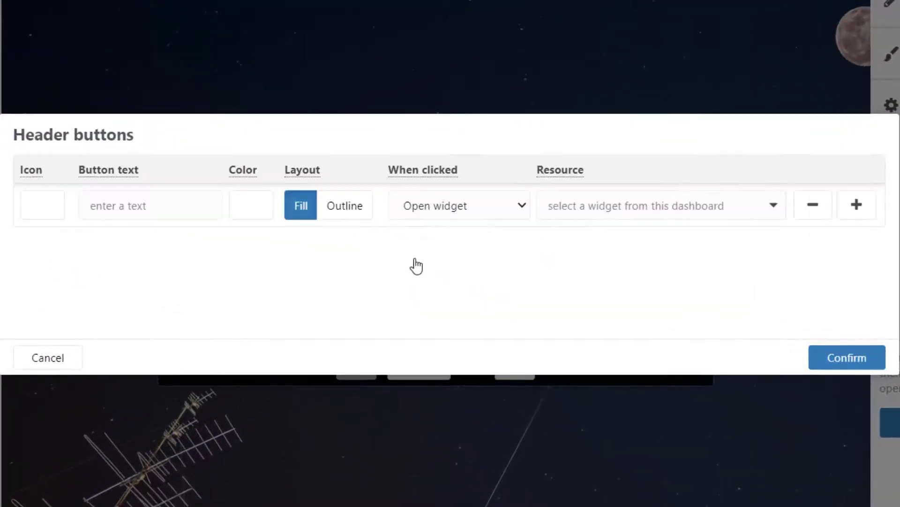
# Give the new button the 'area' icon and label 'Fluctuation', opening Humidity Fluctuation
pyautogui.click(61, 214)
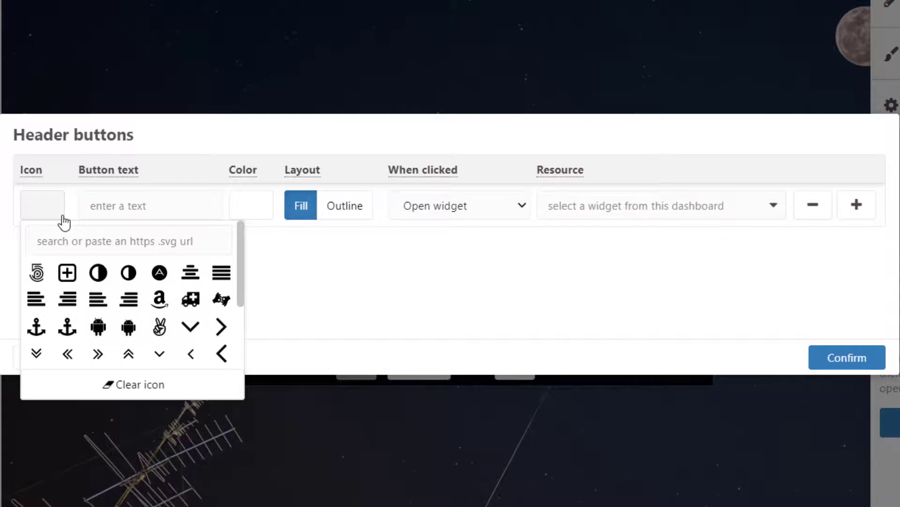
pyautogui.click(68, 236)
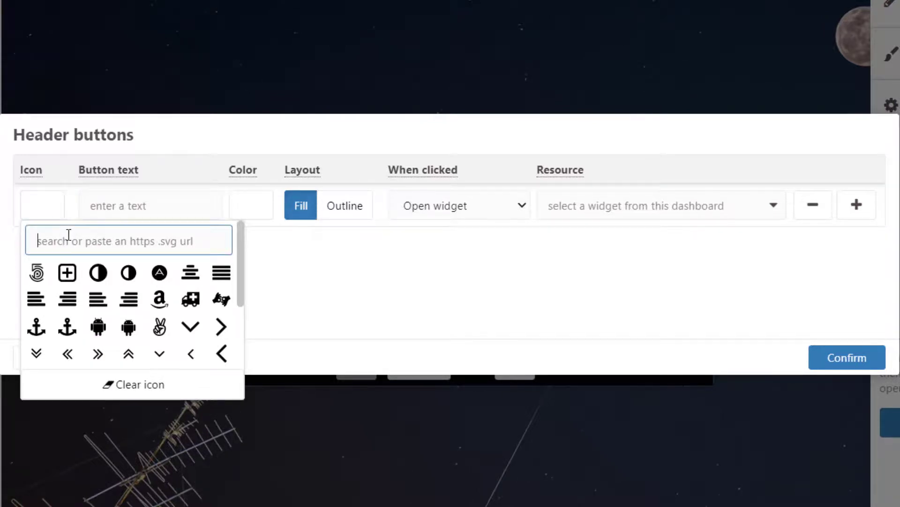
pyautogui.write('area')
pyautogui.click(38, 273)
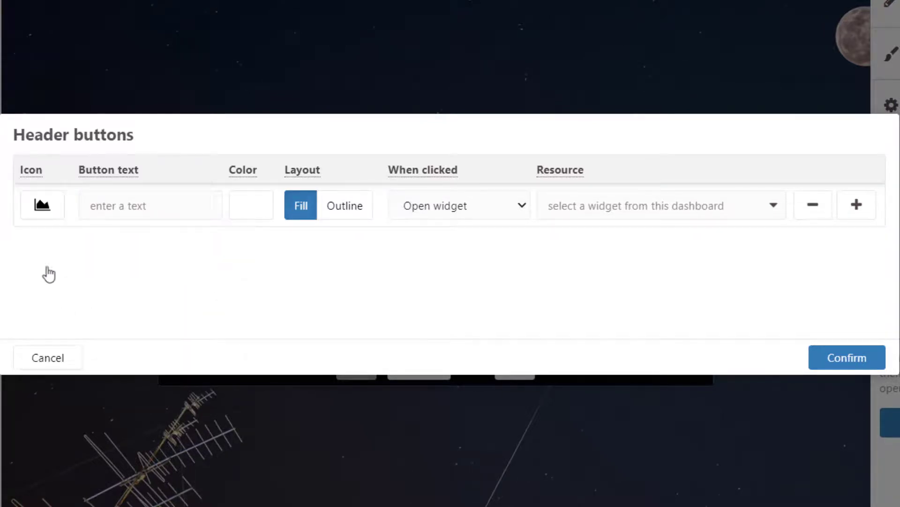
pyautogui.click(120, 214)
pyautogui.write('Fluc')
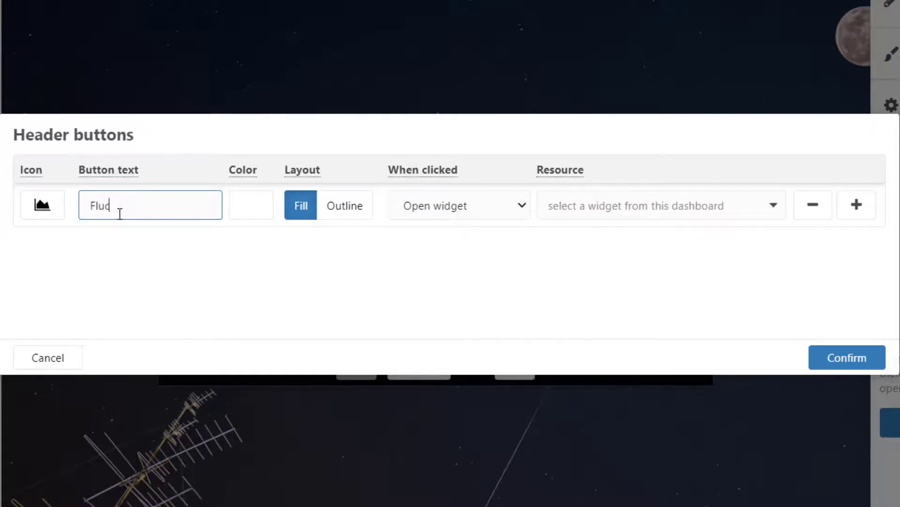
pyautogui.write('tuations')
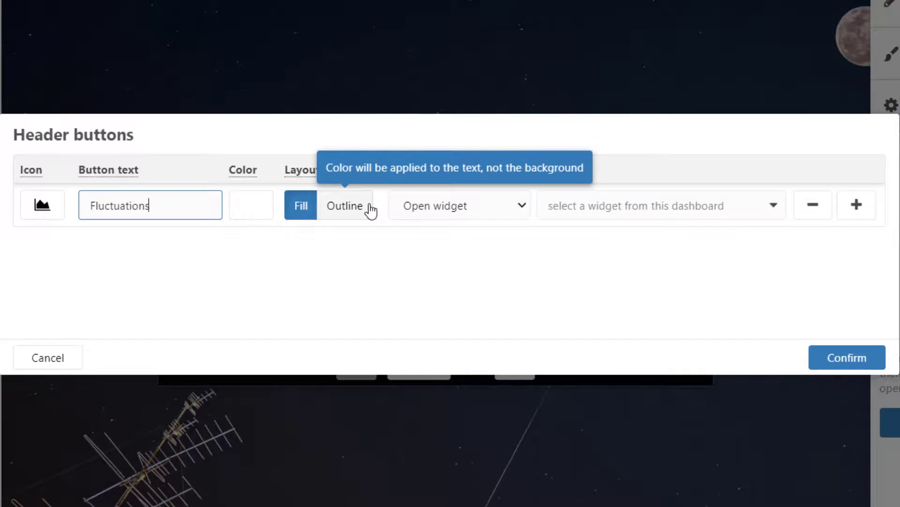
pyautogui.click(564, 203)
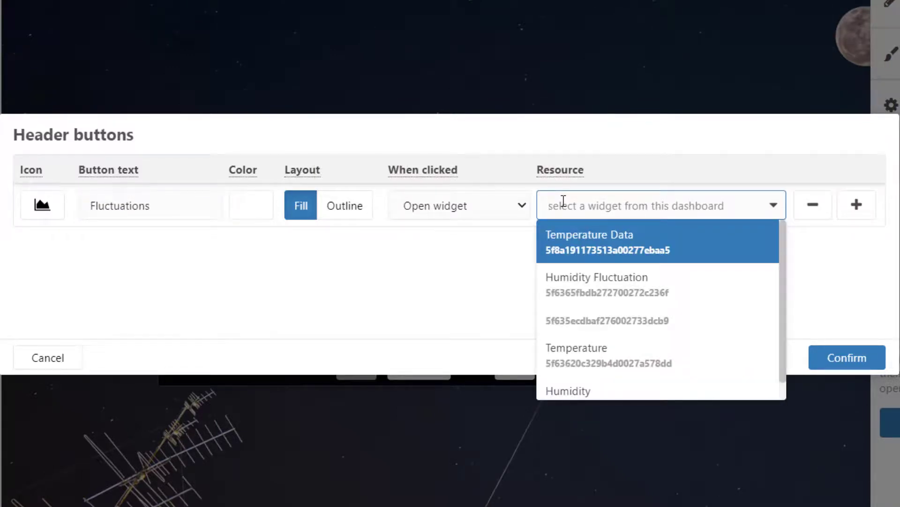
pyautogui.click(562, 284)
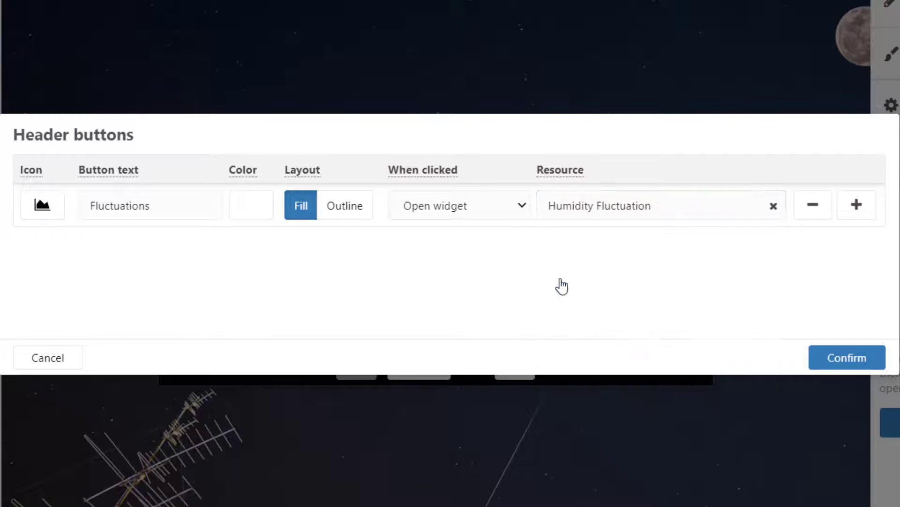
pyautogui.click(857, 359)
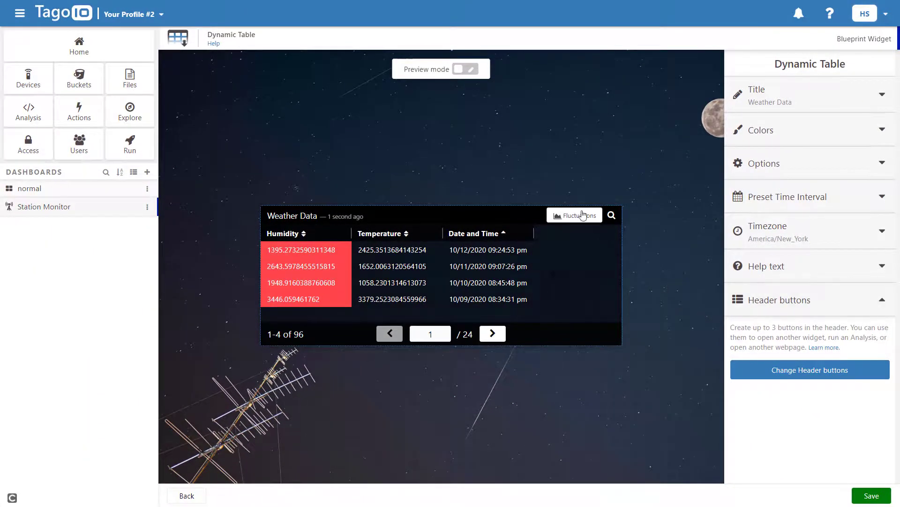
# Change the Fluctuations header button colour to black (#000000)
pyautogui.click(812, 314)
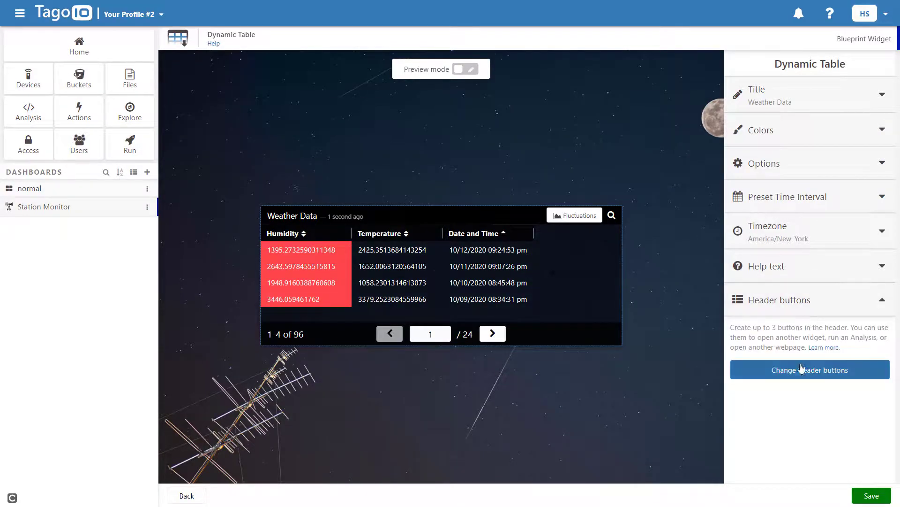
pyautogui.click(788, 370)
pyautogui.click(323, 234)
pyautogui.moveTo(368, 266)
pyautogui.mouseDown()
pyautogui.moveTo(331, 280)
pyautogui.moveTo(292, 339)
pyautogui.mouseUp()
pyautogui.click(716, 331)
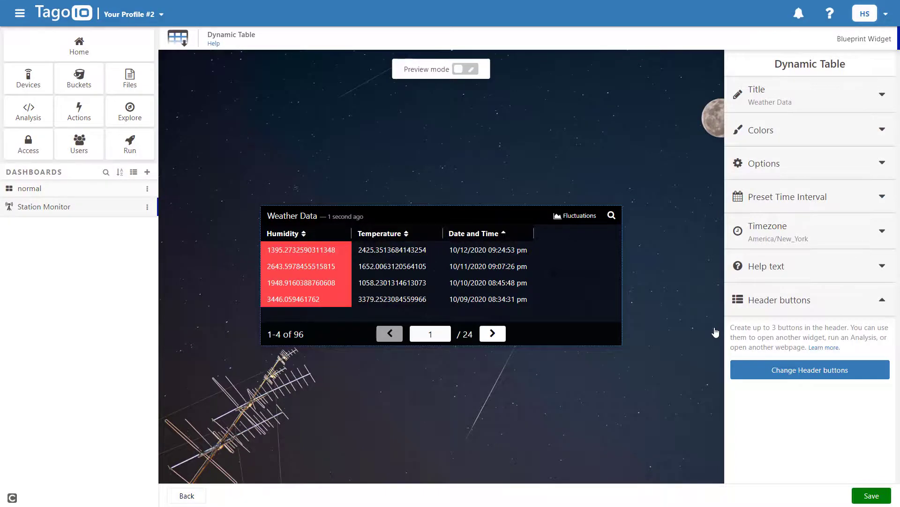
# Save the table and test that Fluctuations pops up the humidity chart
pyautogui.click(862, 494)
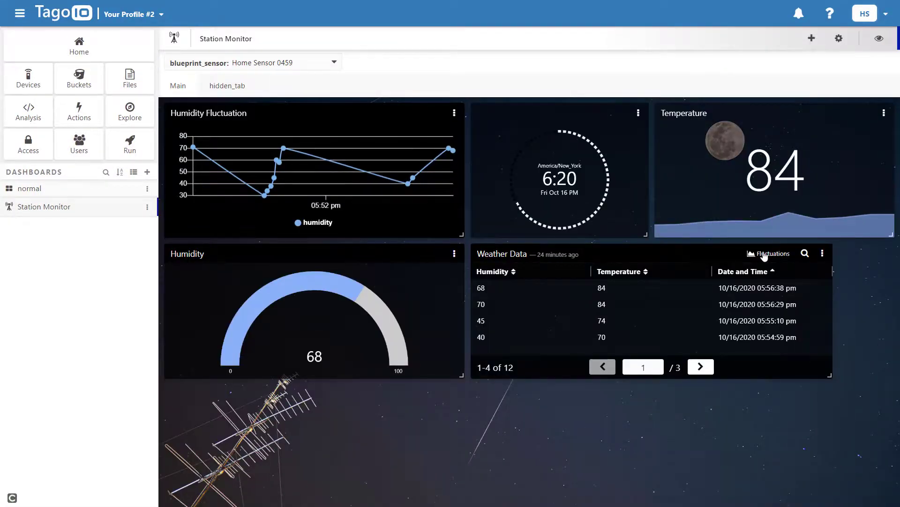
pyautogui.click(764, 256)
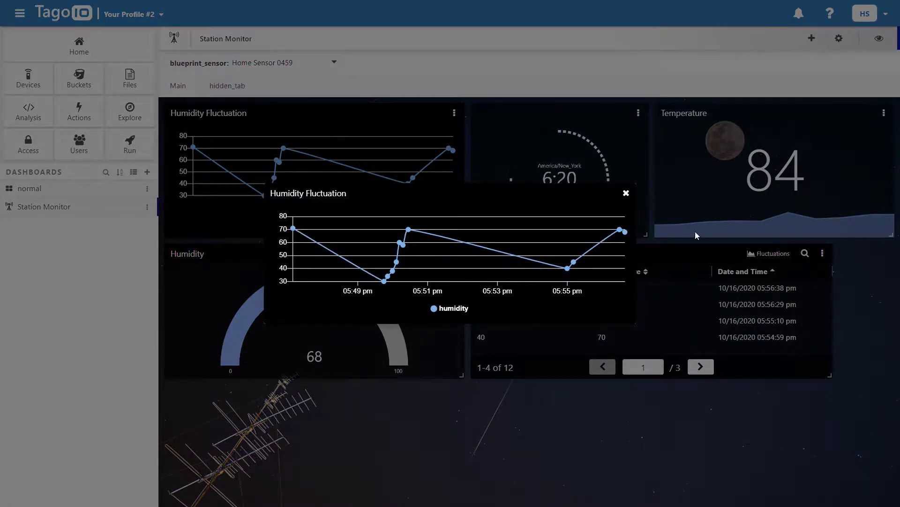
pyautogui.click(626, 194)
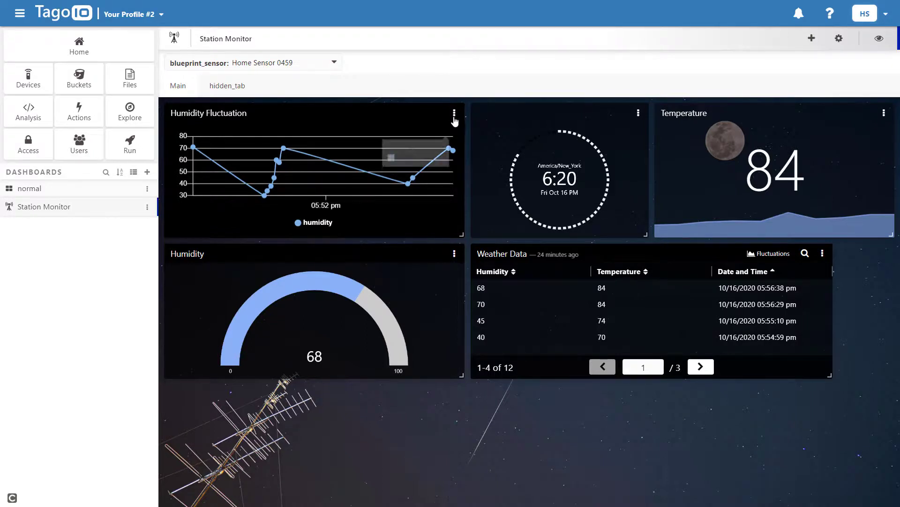
# Move the Humidity Fluctuation chart from Main to hidden_tab
pyautogui.click(453, 115)
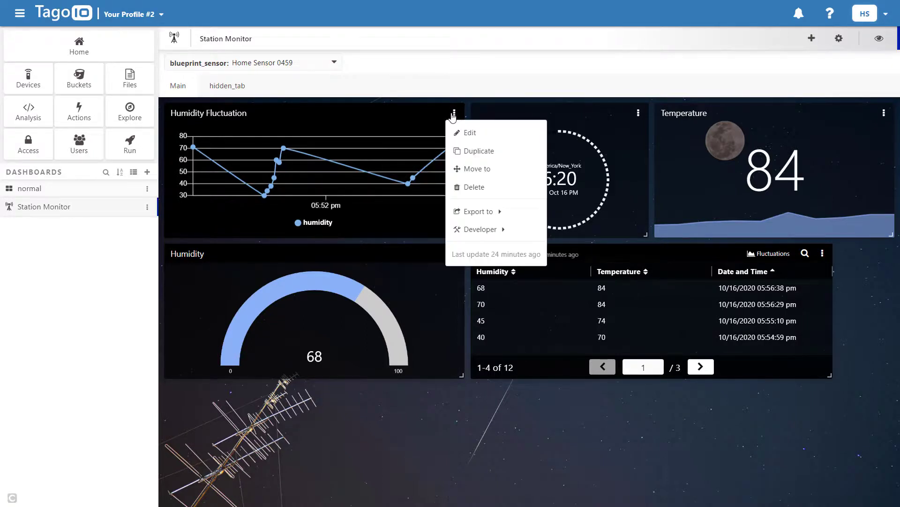
pyautogui.click(479, 168)
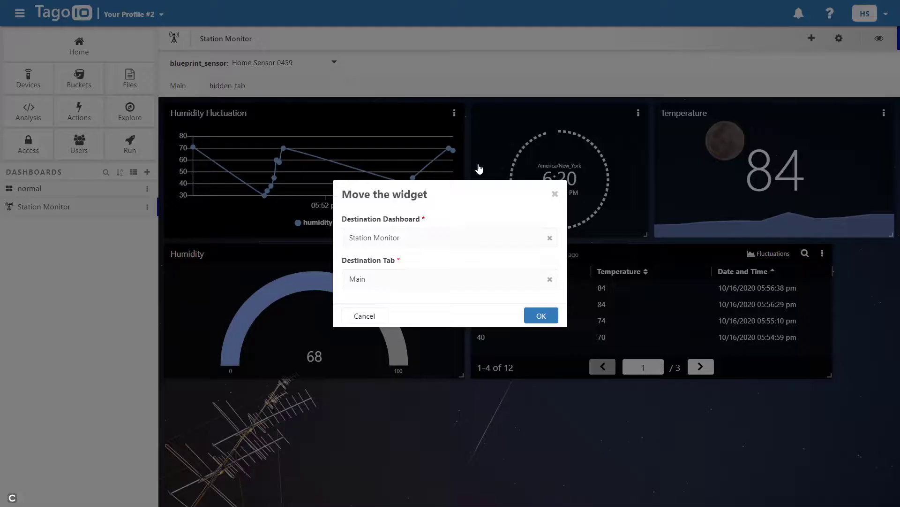
pyautogui.click(467, 272)
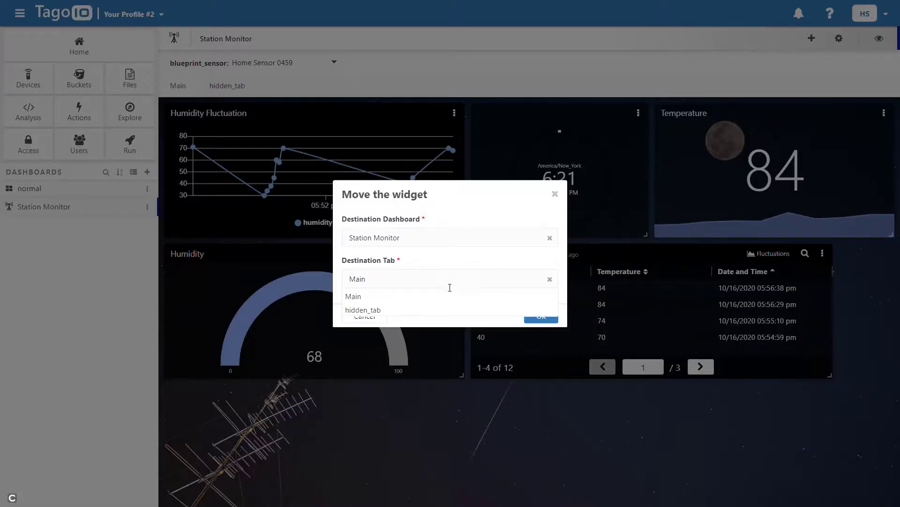
pyautogui.click(436, 310)
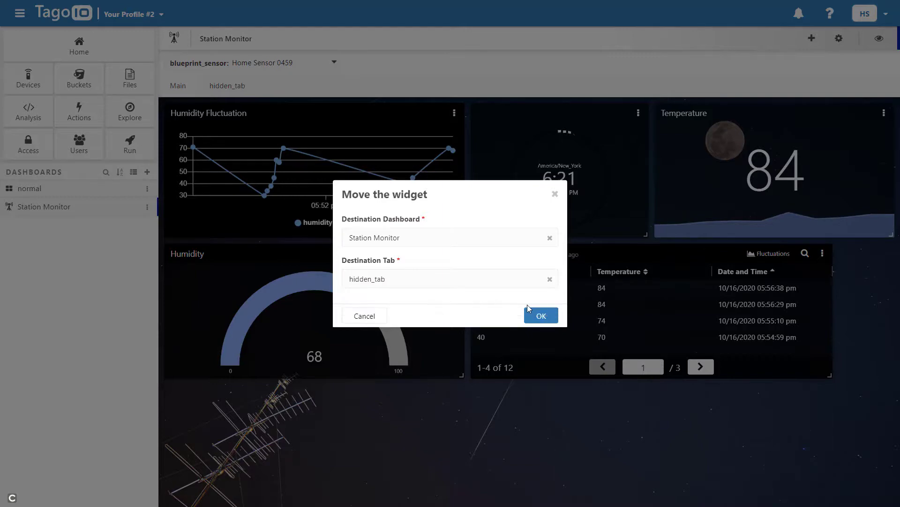
pyautogui.click(540, 316)
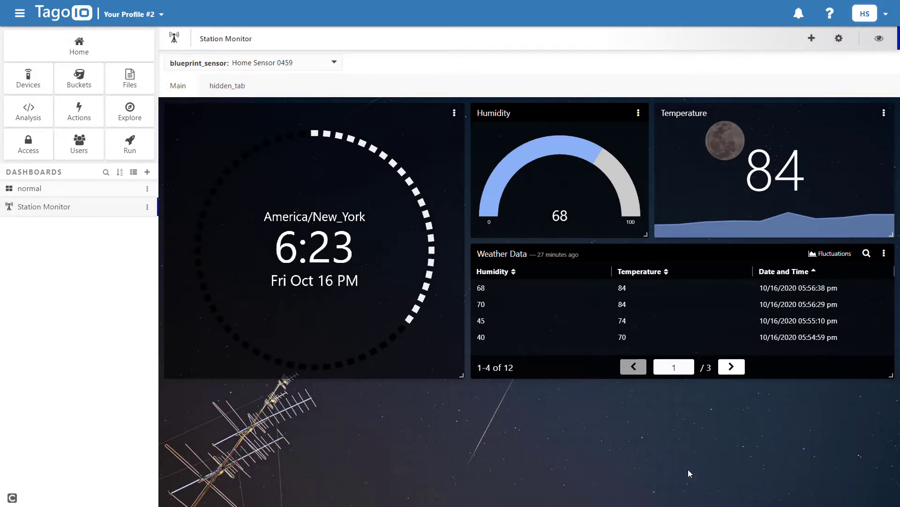
pyautogui.click(826, 255)
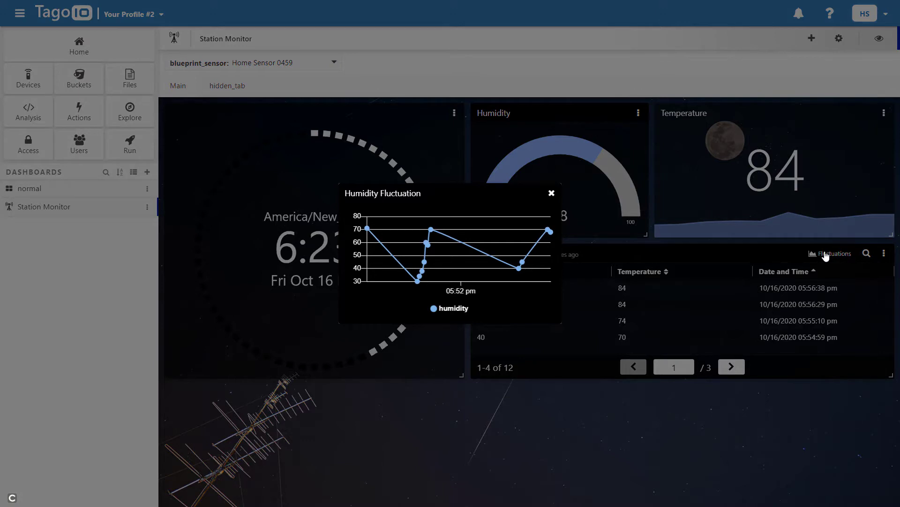
pyautogui.click(551, 194)
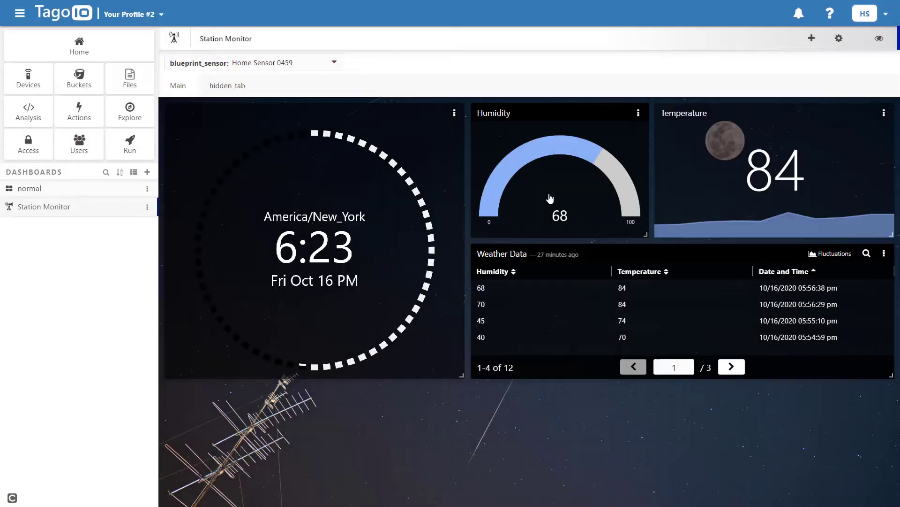